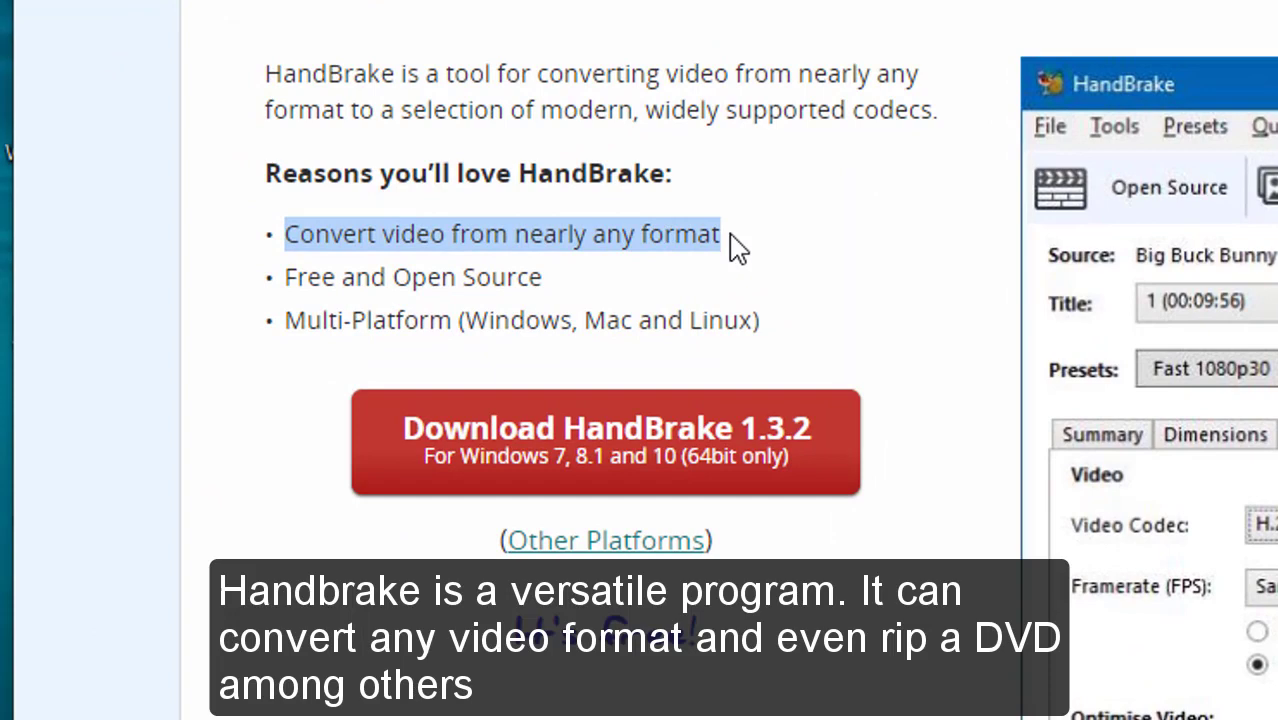
Download the HandBrake 1.3.2 installer for 64-bit Windows from the HandBrake website.
{"action": "left_click", "coordinate": [300, 277]}
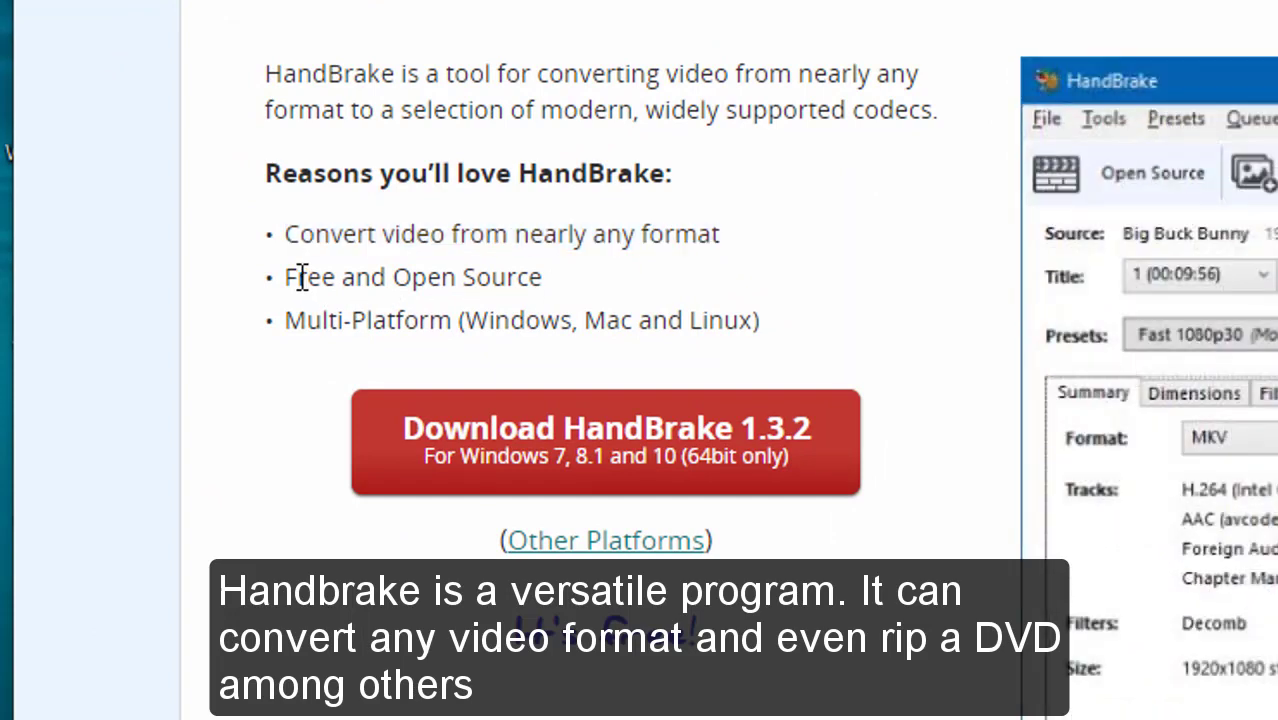
{"action": "left_click_drag", "start_coordinate": [300, 277], "coordinate": [584, 320]}
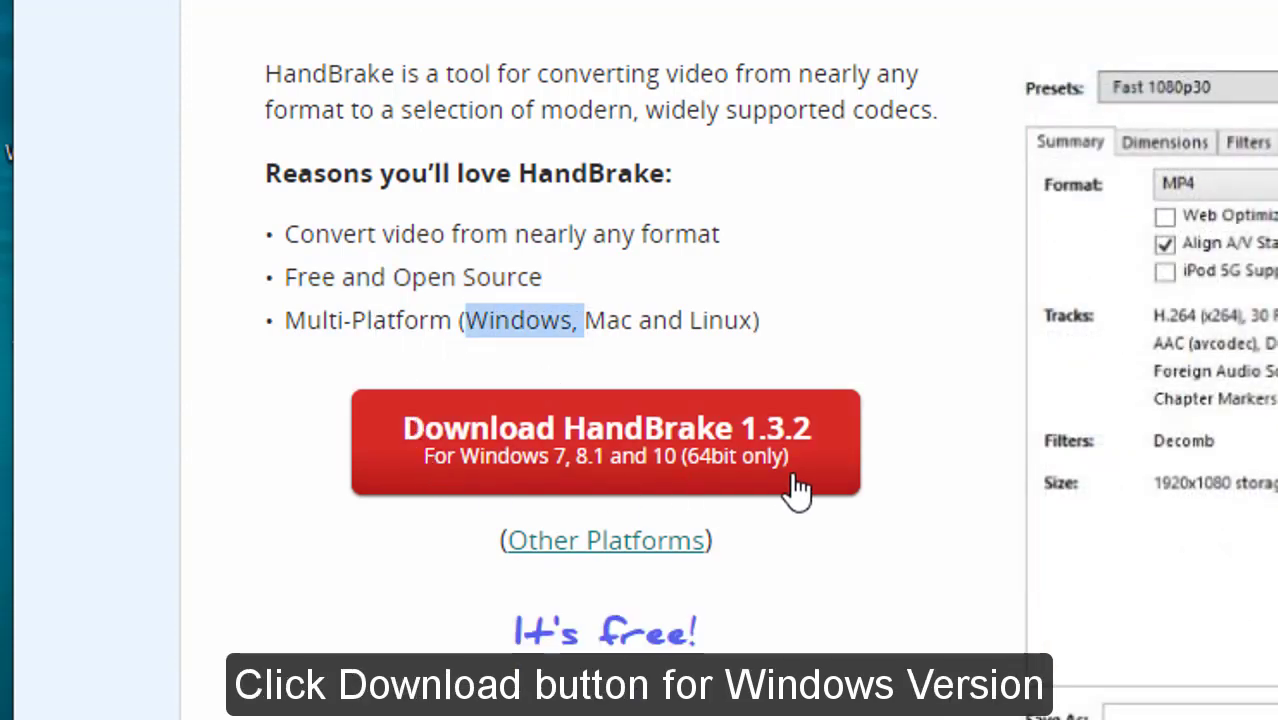
{"action": "left_click", "coordinate": [442, 432]}
{"action": "scroll", "coordinate": [964, 491], "scroll_direction": "down", "scroll_amount": 3}
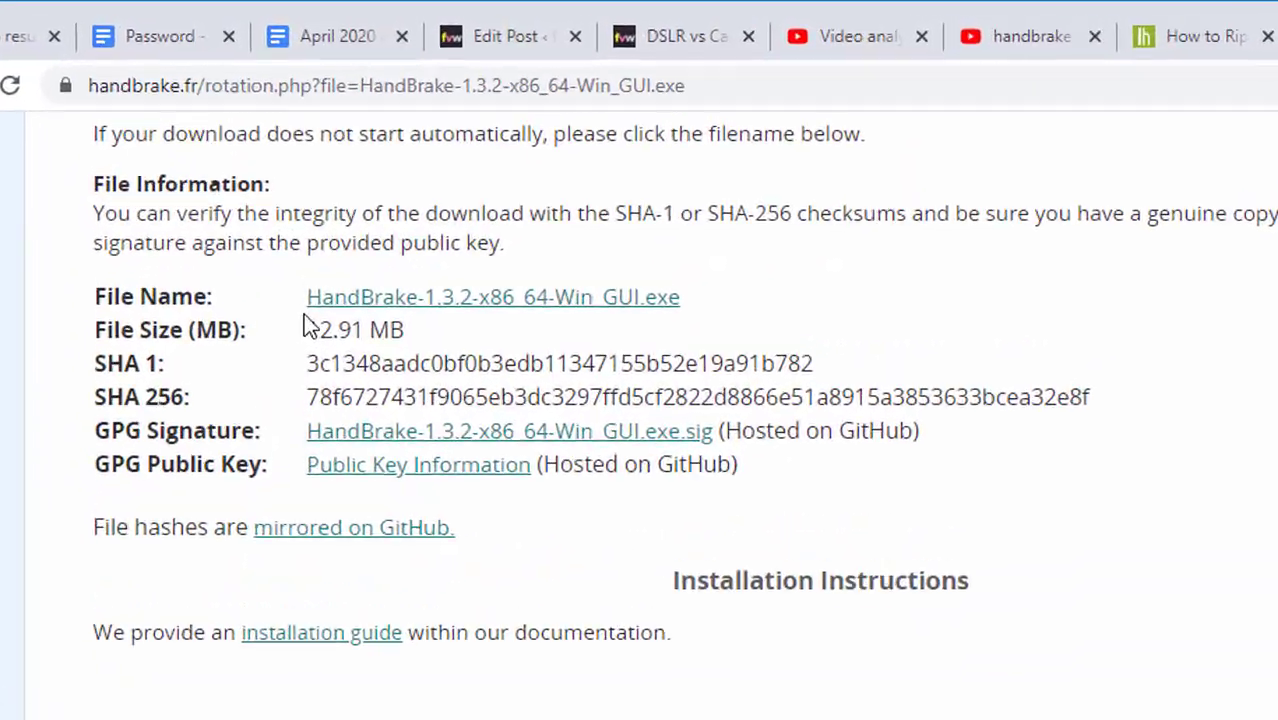
{"action": "left_click_drag", "start_coordinate": [288, 220], "coordinate": [364, 221]}
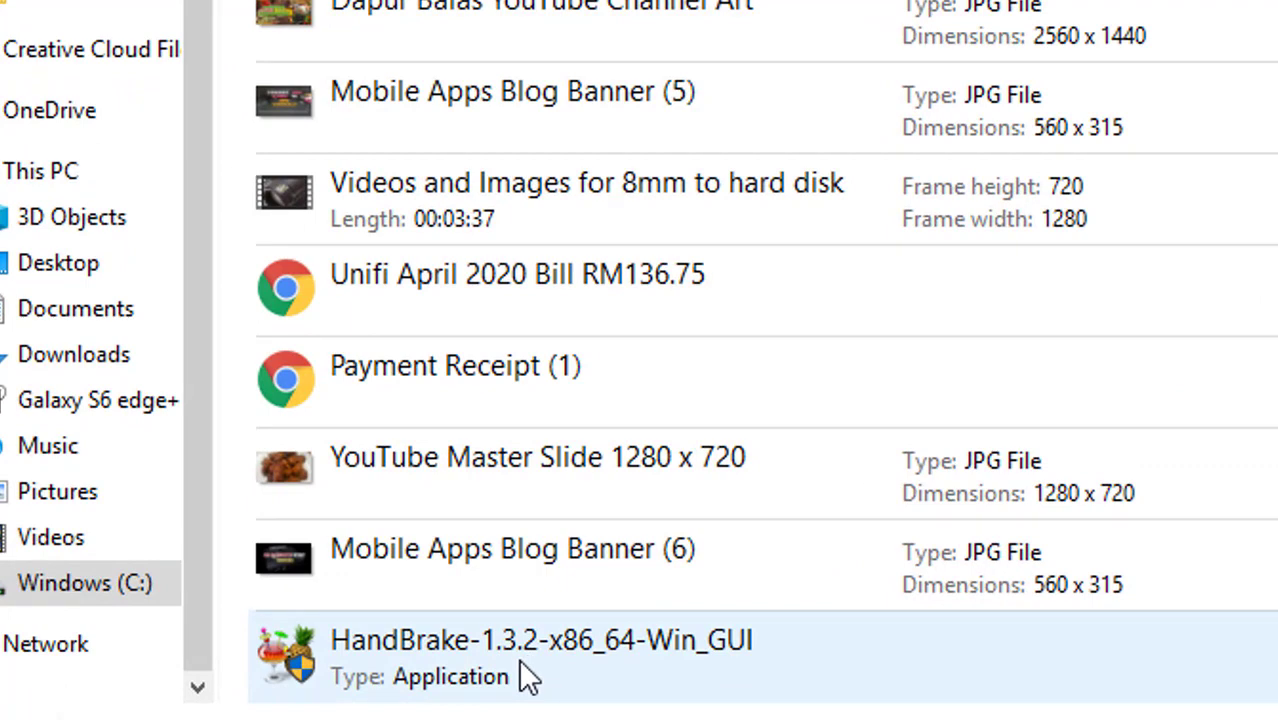
Run the HandBrake-1.3.2-x86_64-Win_GUI installer in the Downloads folder as administrator.
{"action": "left_click", "coordinate": [527, 677]}
{"action": "right_click", "coordinate": [520, 665]}
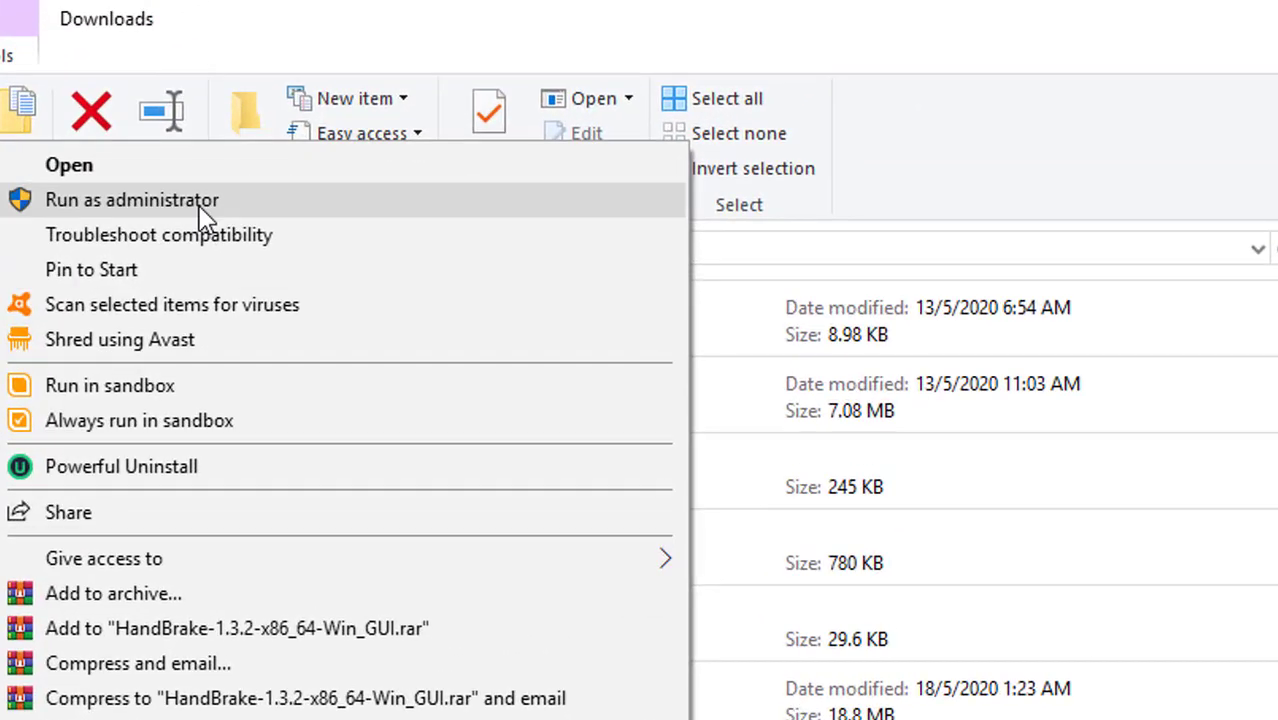
{"action": "left_click", "coordinate": [548, 1]}
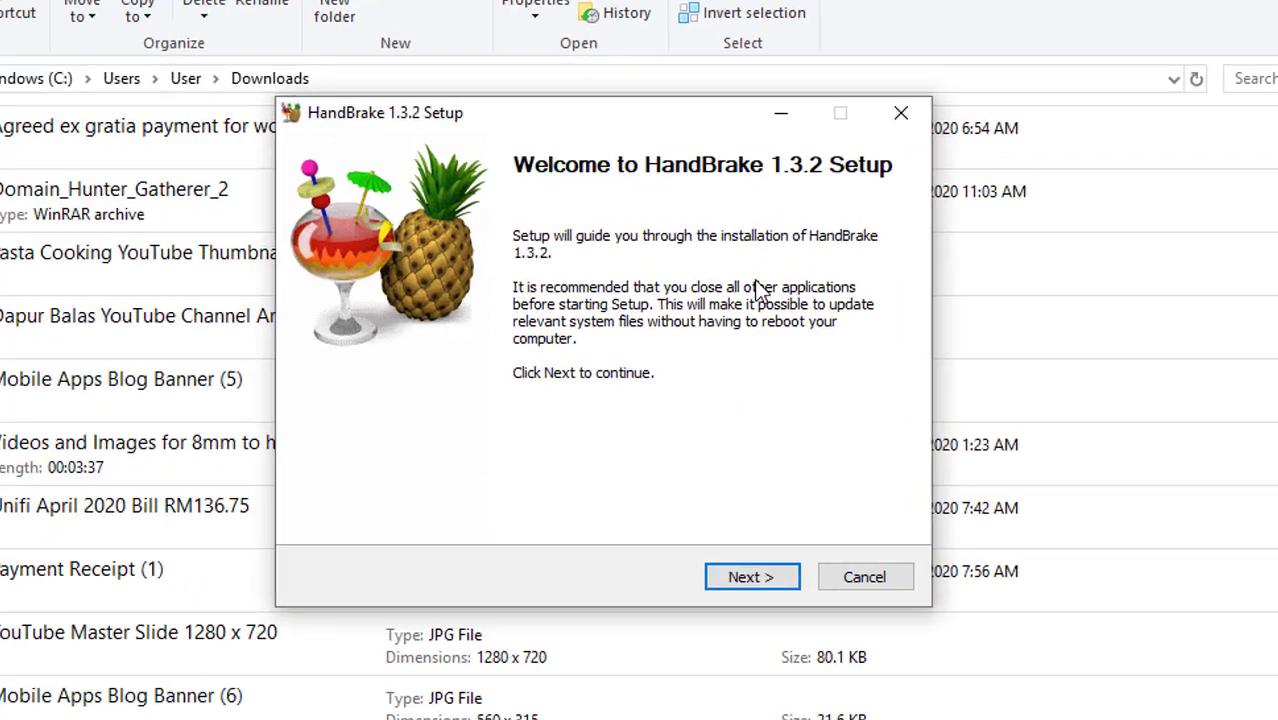
Accept the license, install HandBrake 1.3.2 in C:\Program Files\HandBrake and finish the setup.
{"action": "left_click", "coordinate": [768, 589]}
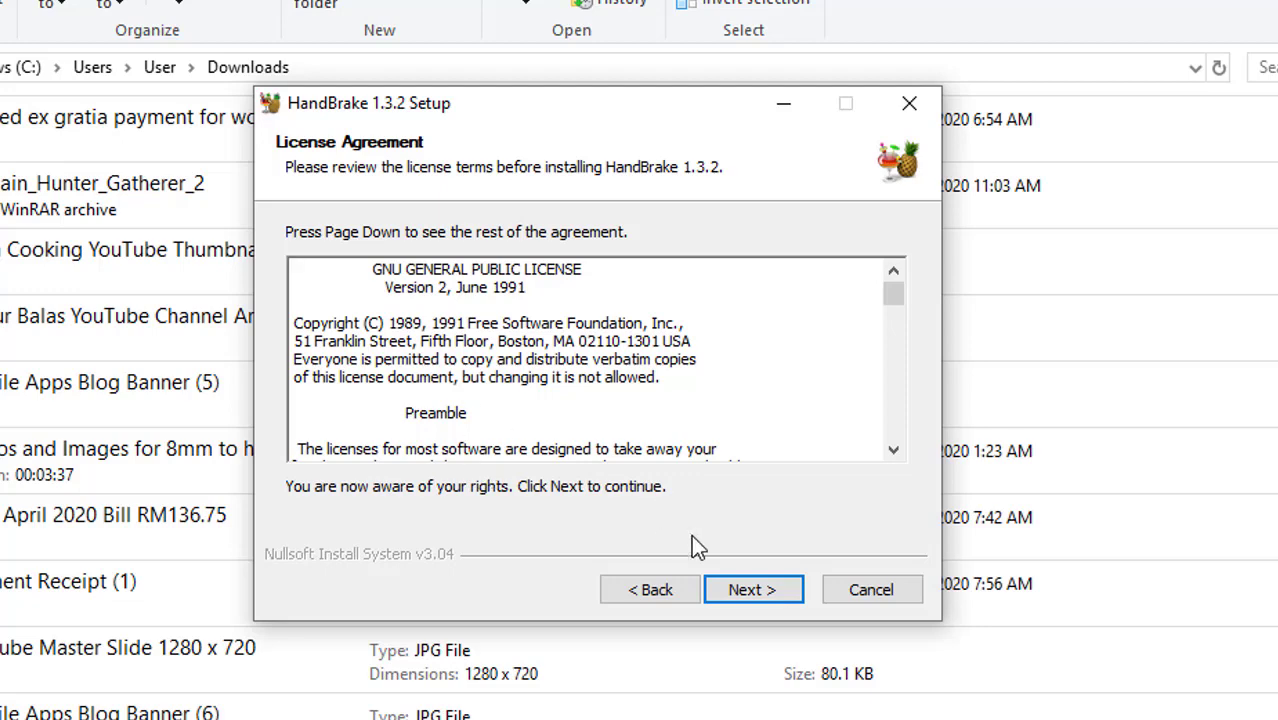
{"action": "left_click", "coordinate": [770, 589]}
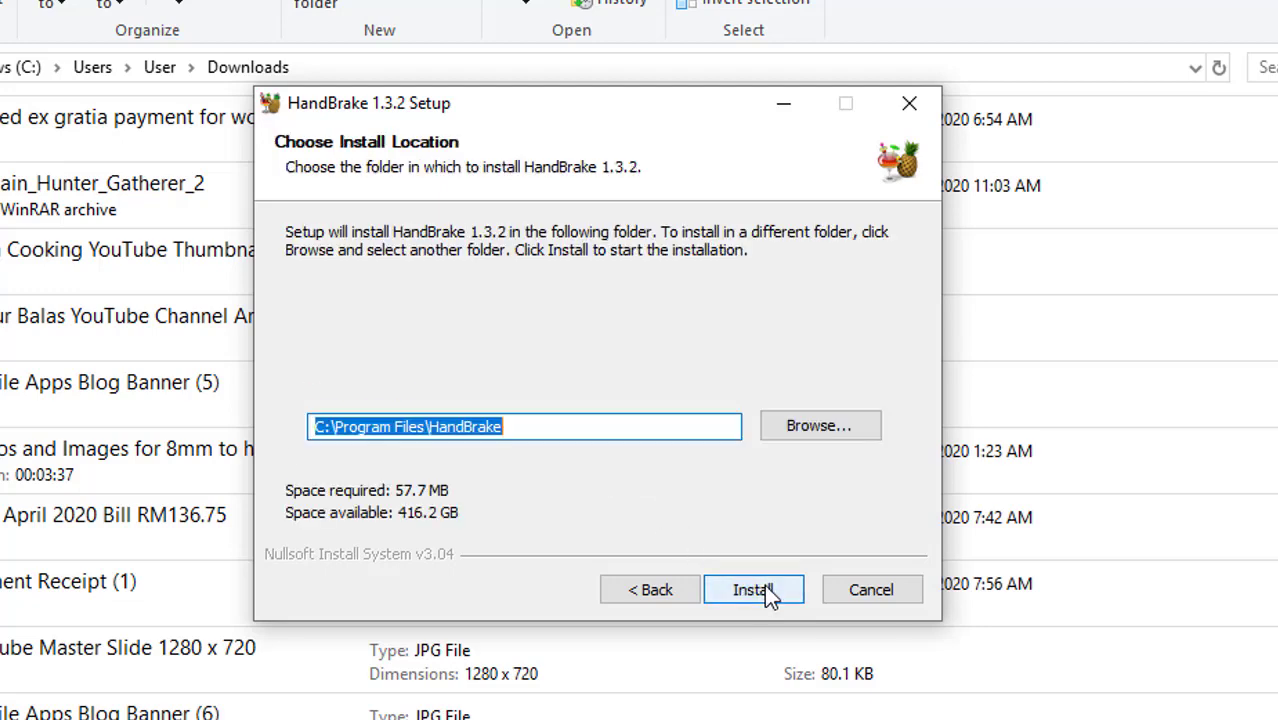
{"action": "left_click", "coordinate": [571, 421]}
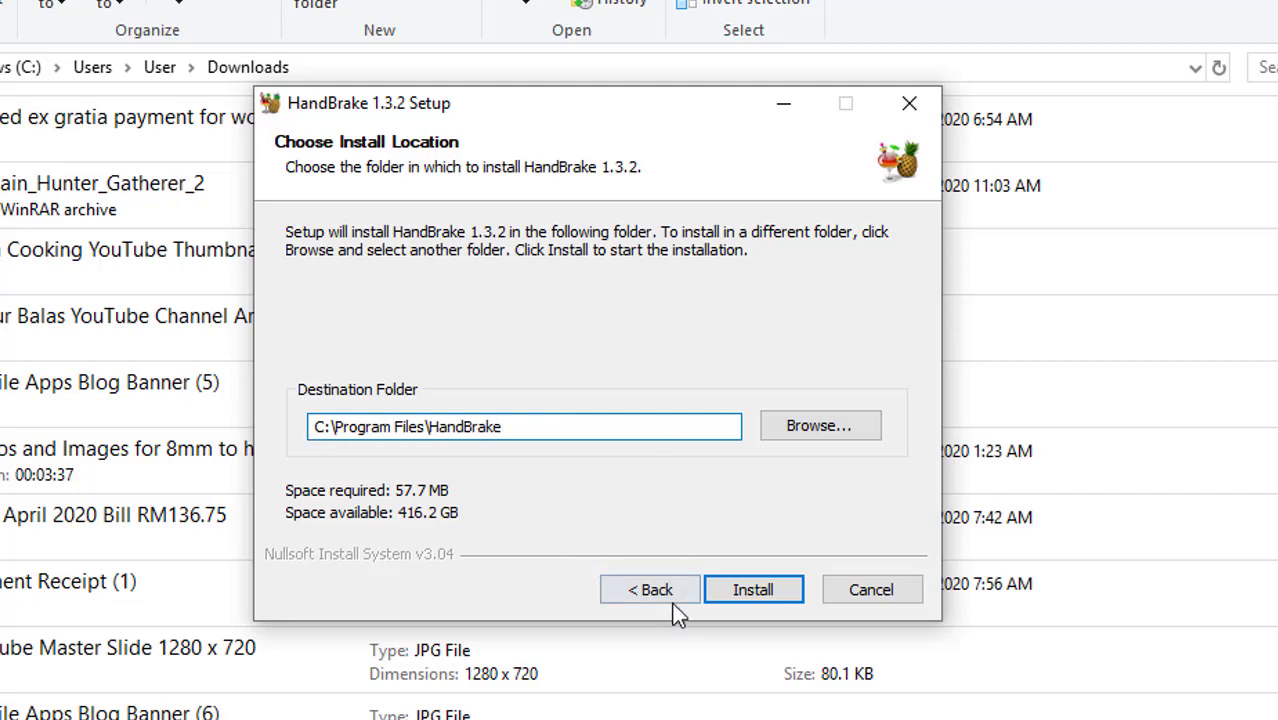
{"action": "left_click", "coordinate": [760, 588]}
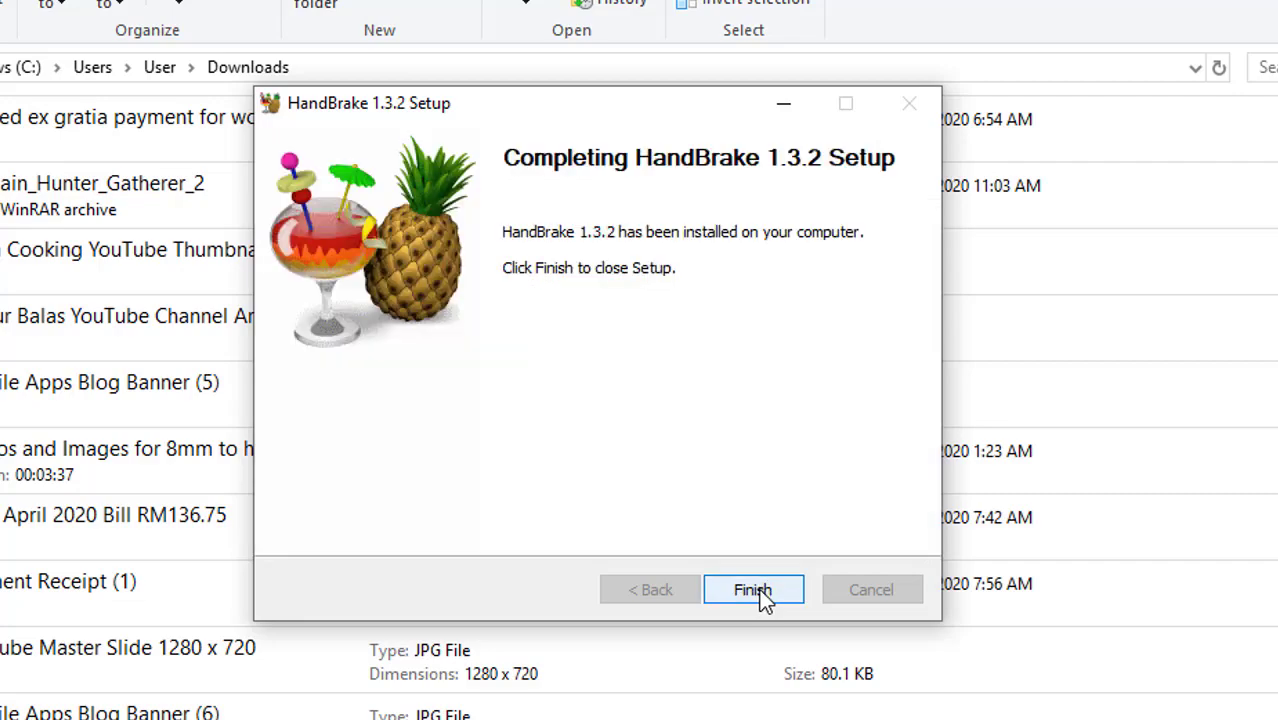
{"action": "left_click", "coordinate": [760, 592]}
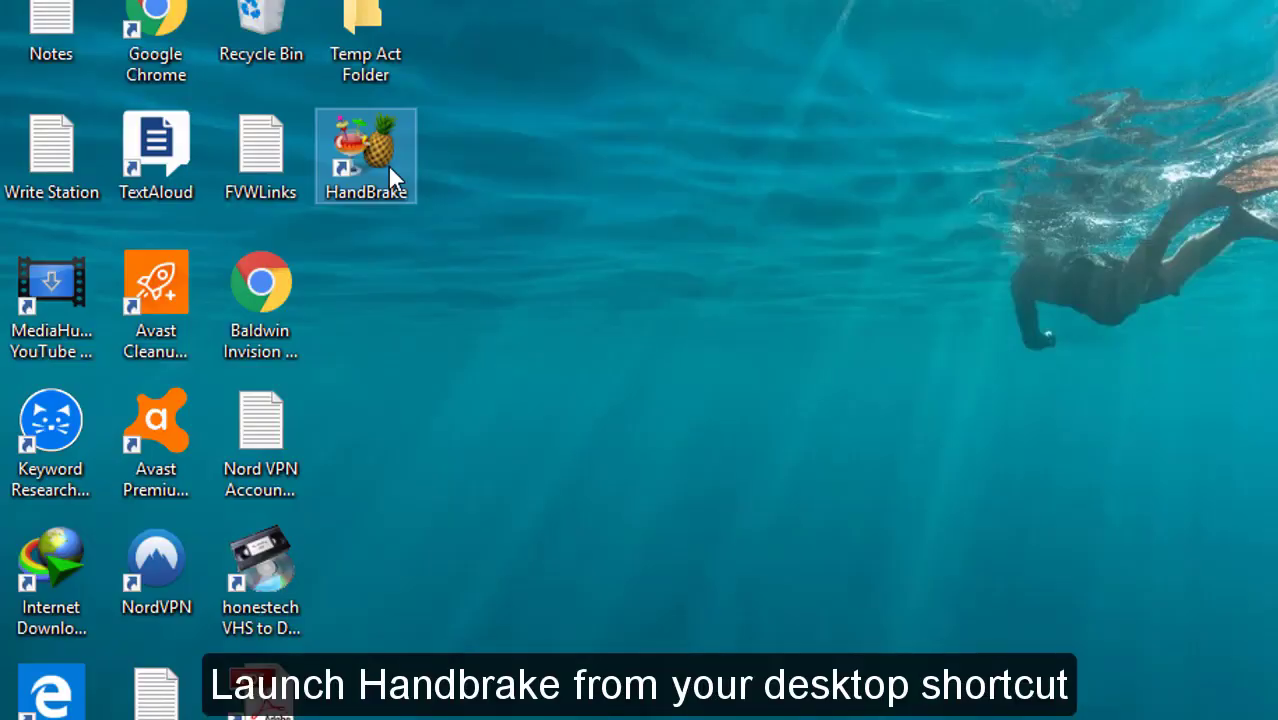
Launch HandBrake and load the video 20200207_072303 from the 2020 Thaipusam folder as the source.
{"action": "double_click", "coordinate": [387, 164]}
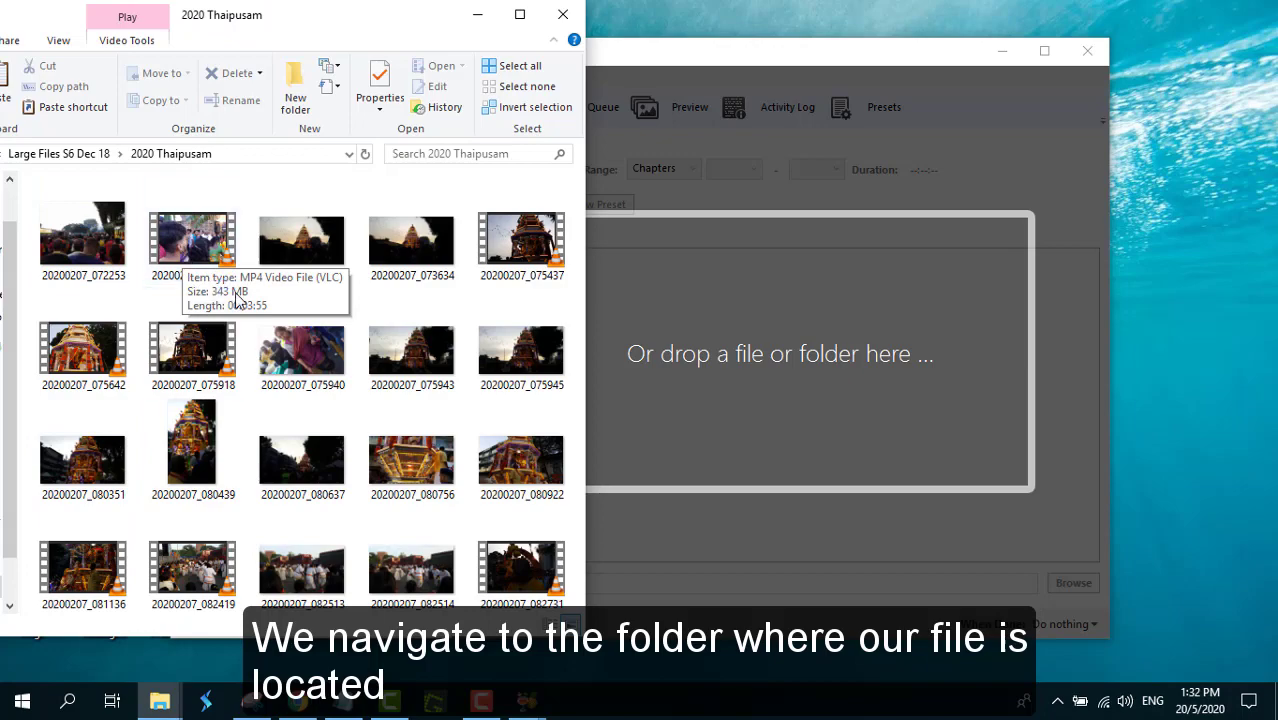
{"action": "mouse_move", "coordinate": [188, 255]}
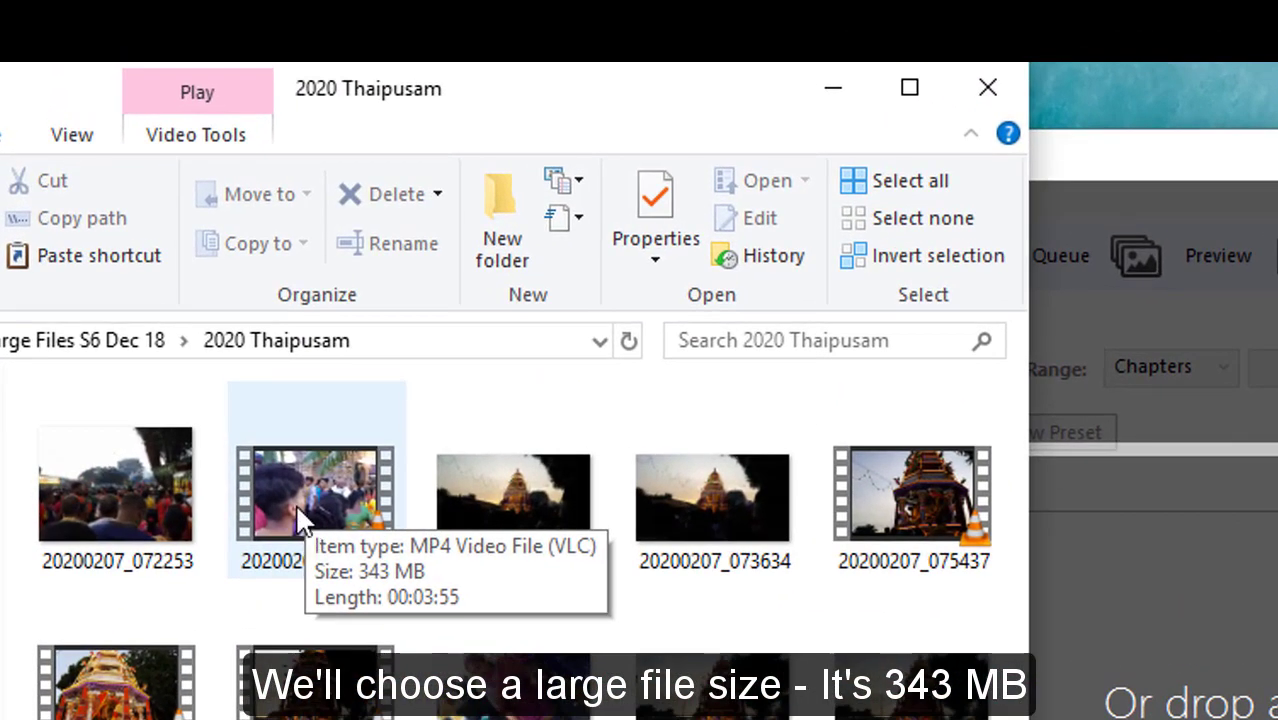
{"action": "left_click_drag", "start_coordinate": [297, 506], "coordinate": [1024, 719]}
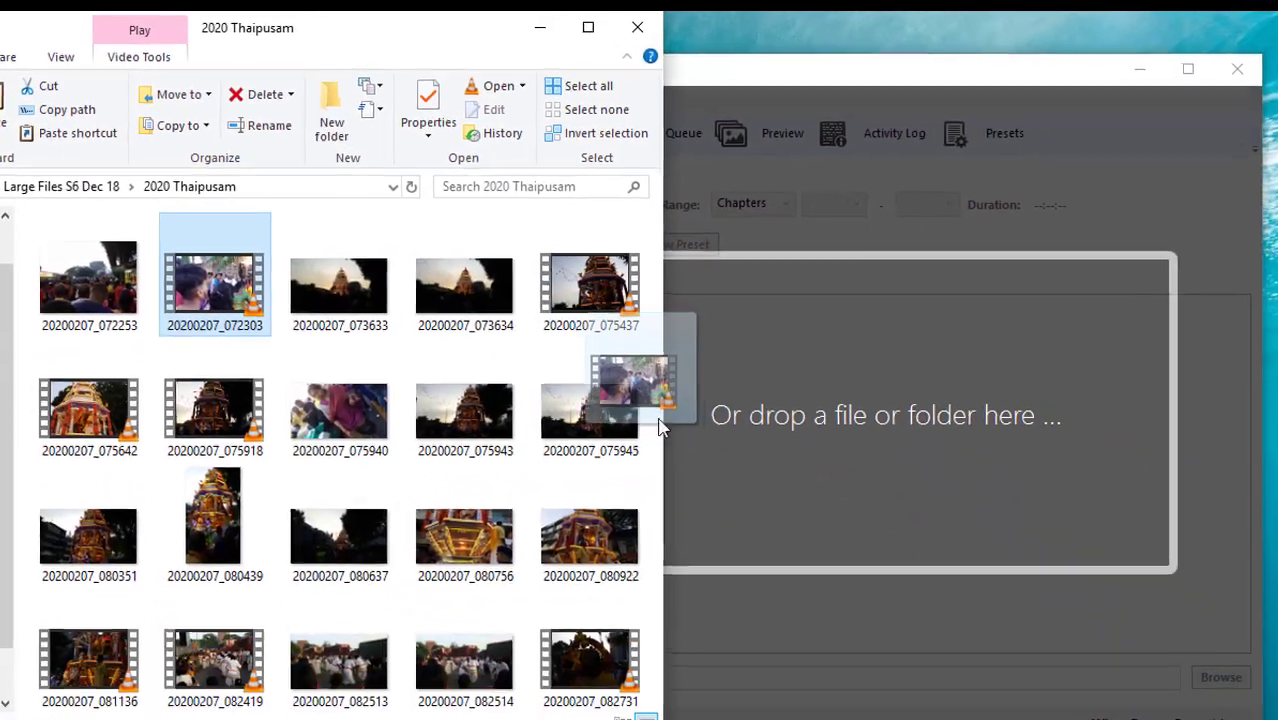
{"action": "left_click_drag", "start_coordinate": [659, 427], "coordinate": [769, 448]}
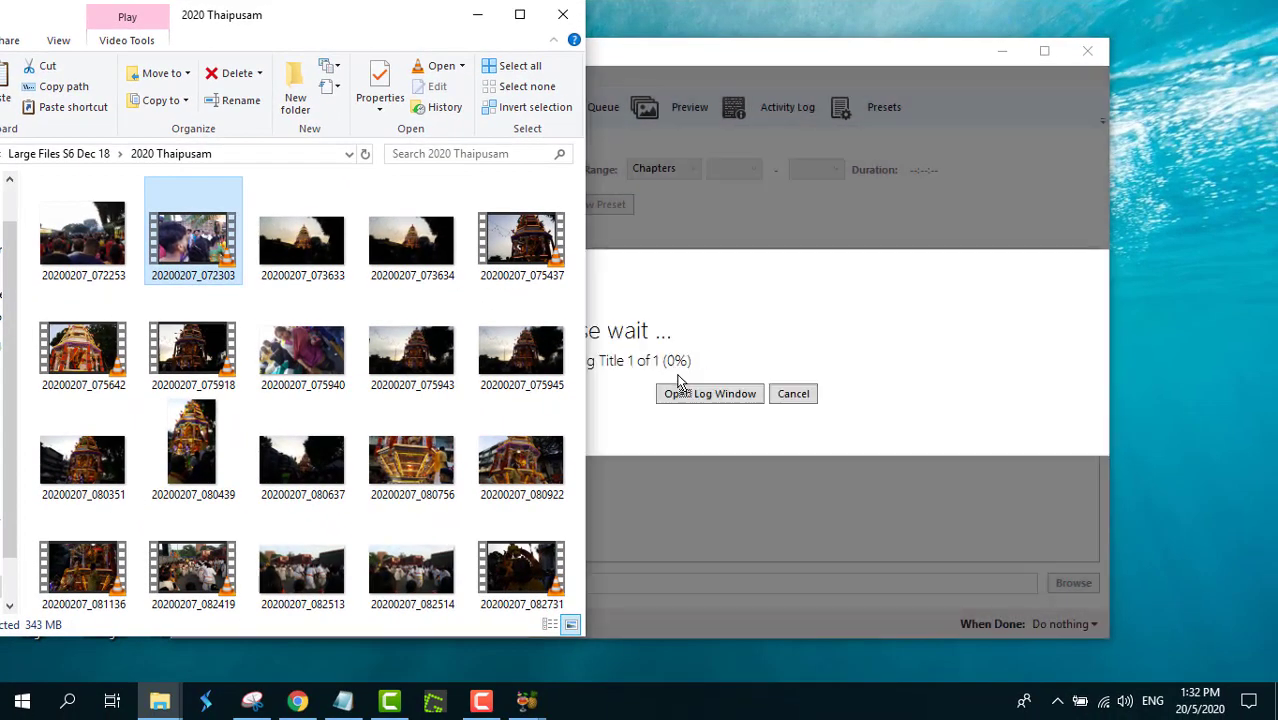
{"action": "left_click", "coordinate": [478, 14]}
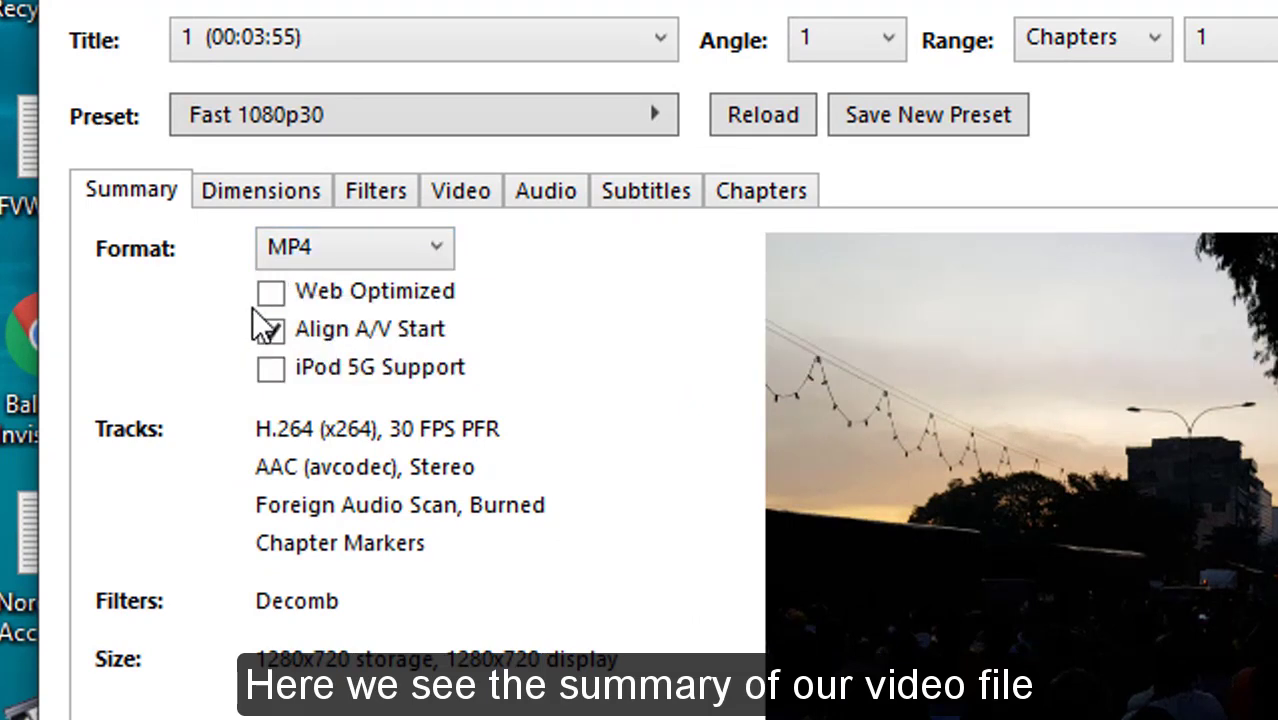
Enable Web Optimized and disable Align A/V Start for the MP4 output, and review the dimension and filter settings.
{"action": "left_click", "coordinate": [270, 294]}
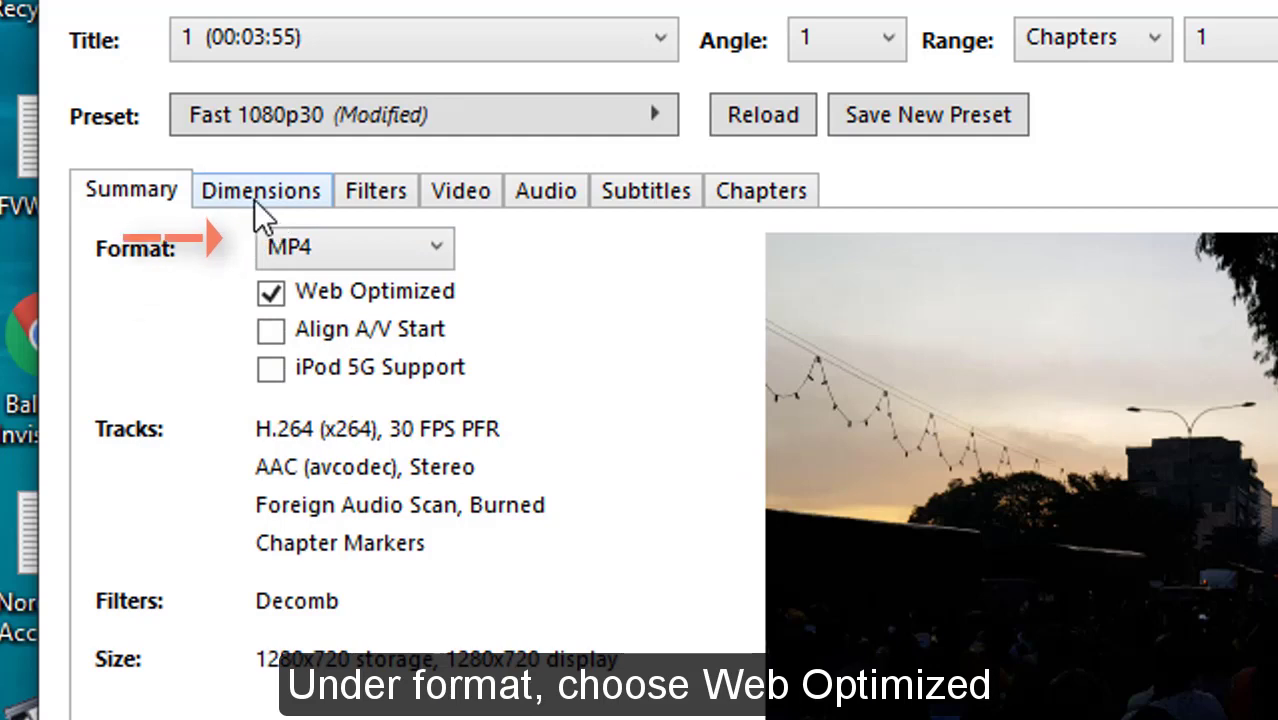
{"action": "left_click", "coordinate": [314, 192]}
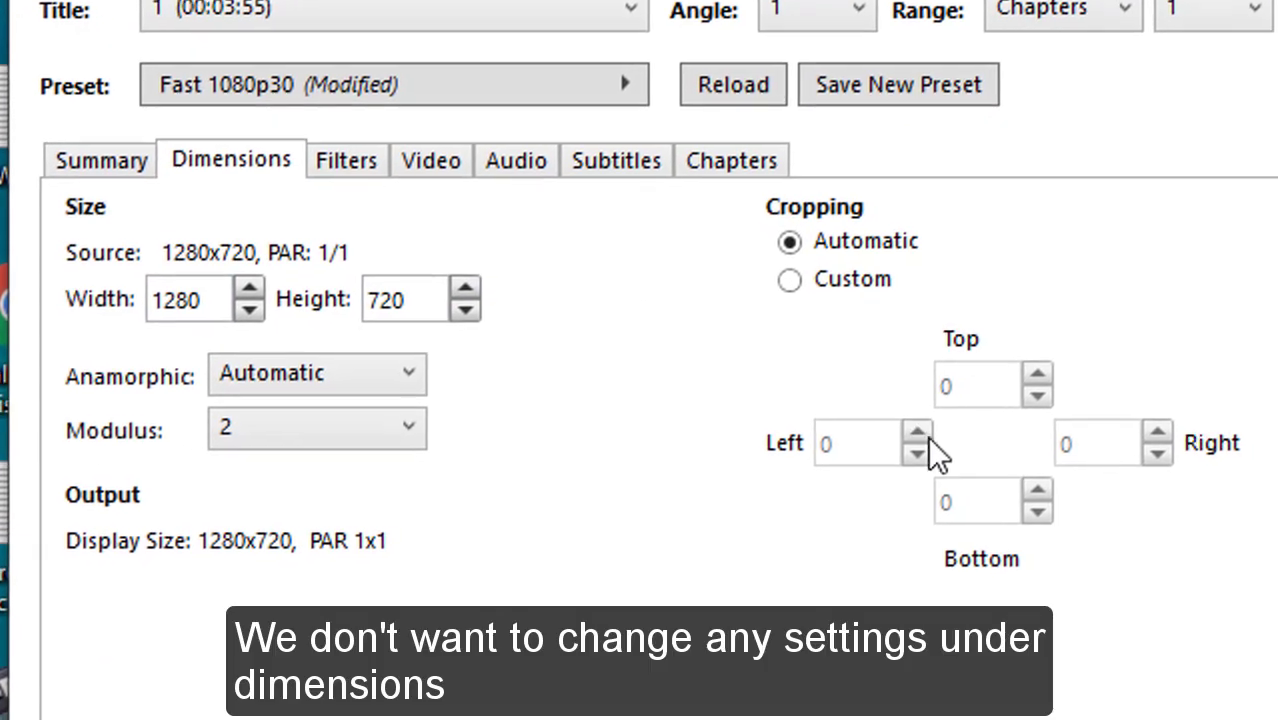
{"action": "left_click", "coordinate": [333, 165]}
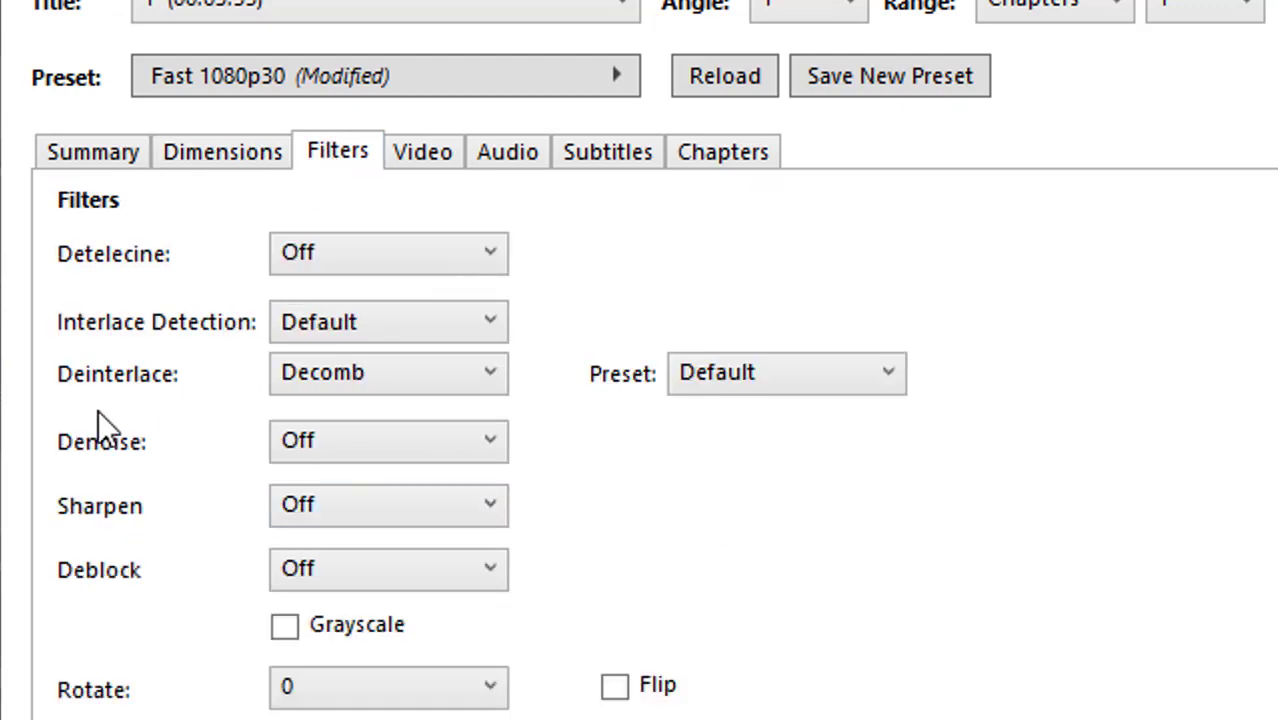
Set the video framerate to Same as source with Constant Framerate, and set the constant quality to RF 24.
{"action": "left_click", "coordinate": [428, 165]}
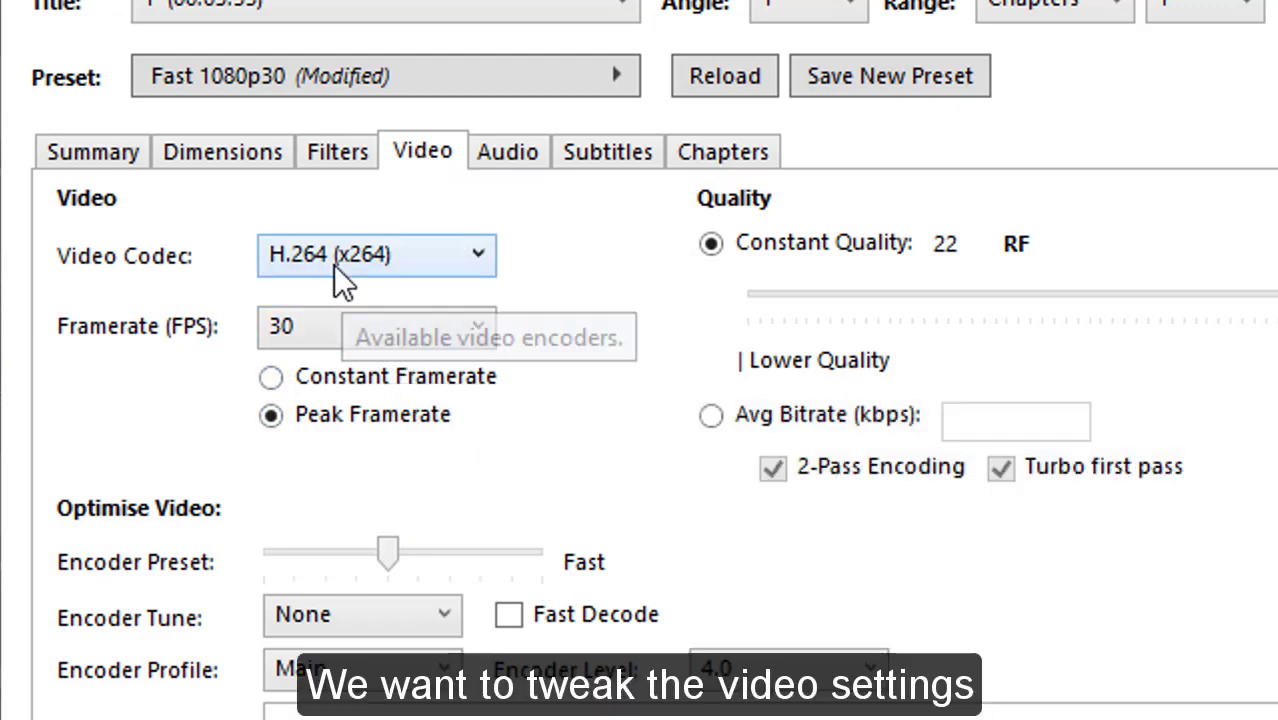
{"action": "left_click", "coordinate": [476, 254]}
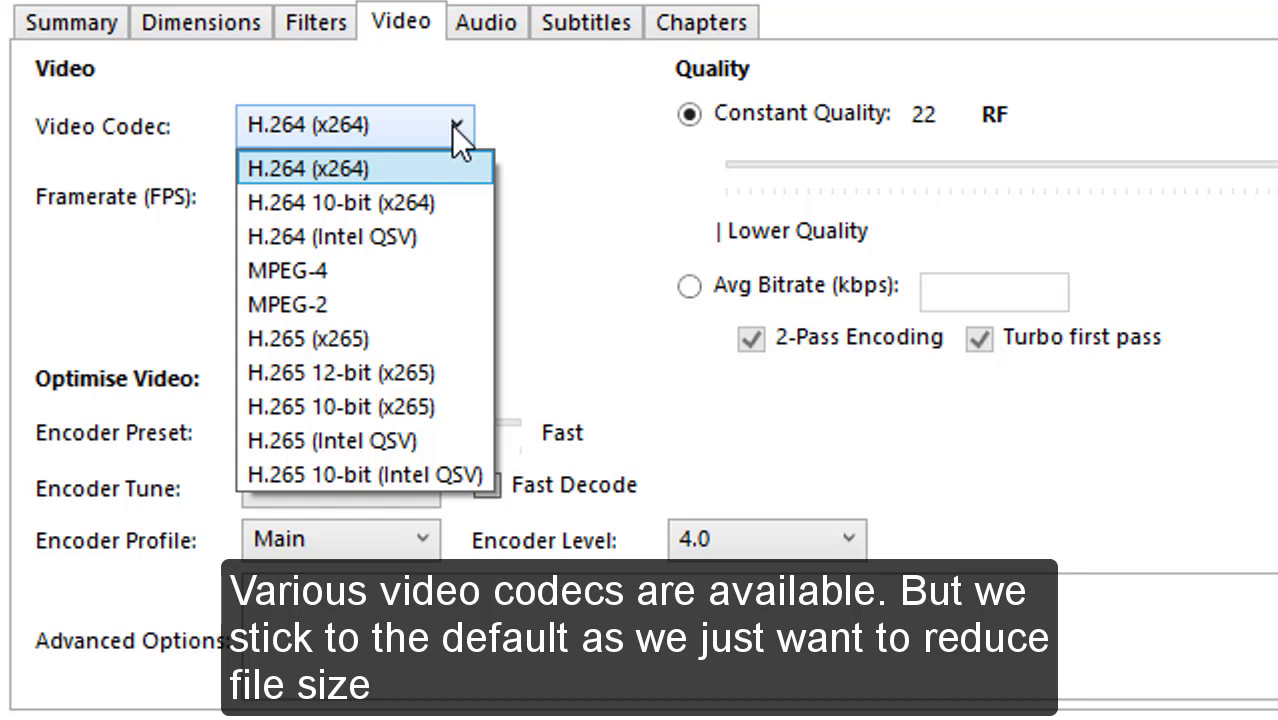
{"action": "left_click", "coordinate": [441, 134]}
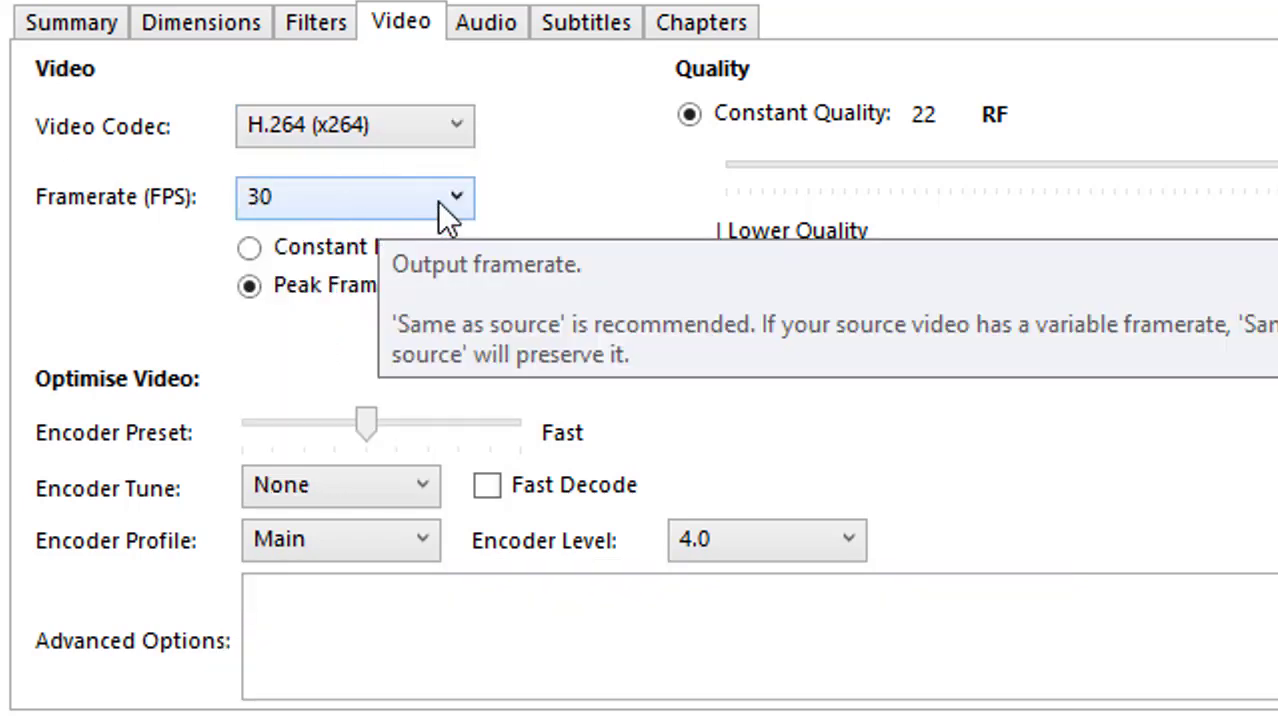
{"action": "left_click", "coordinate": [457, 200]}
{"action": "scroll", "coordinate": [447, 424], "scroll_direction": "up", "scroll_amount": 2}
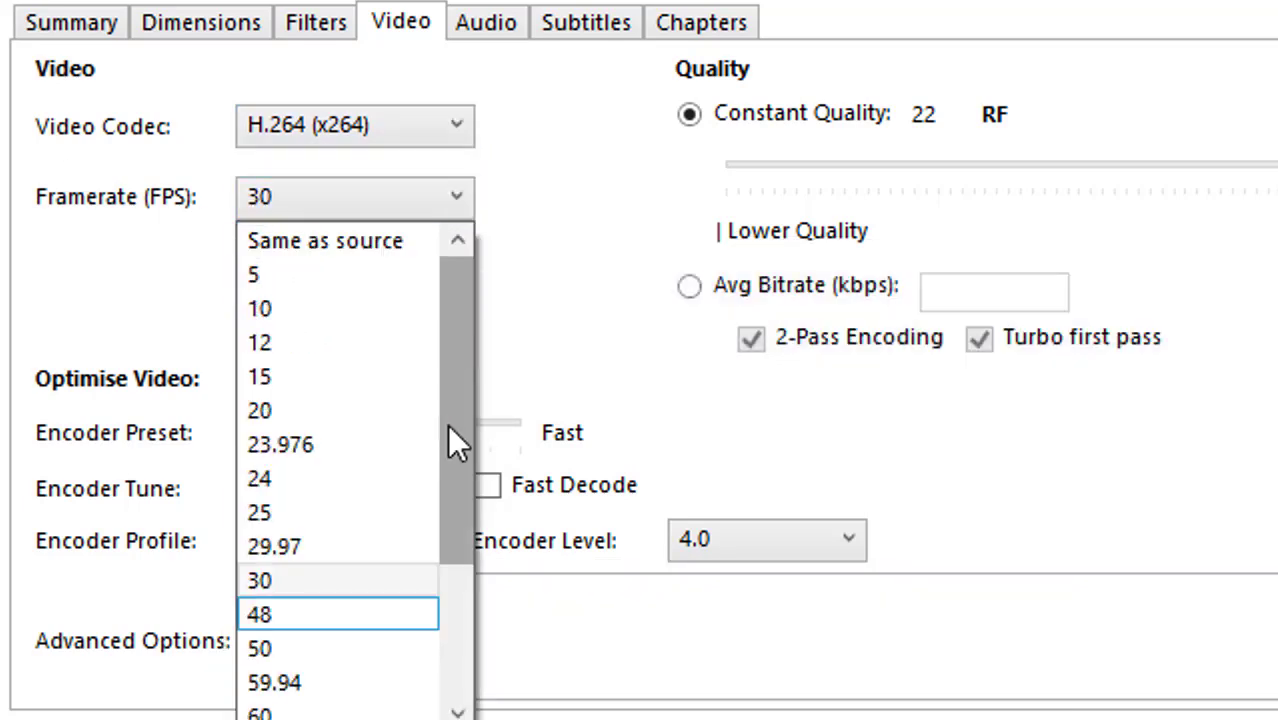
{"action": "left_click", "coordinate": [310, 243]}
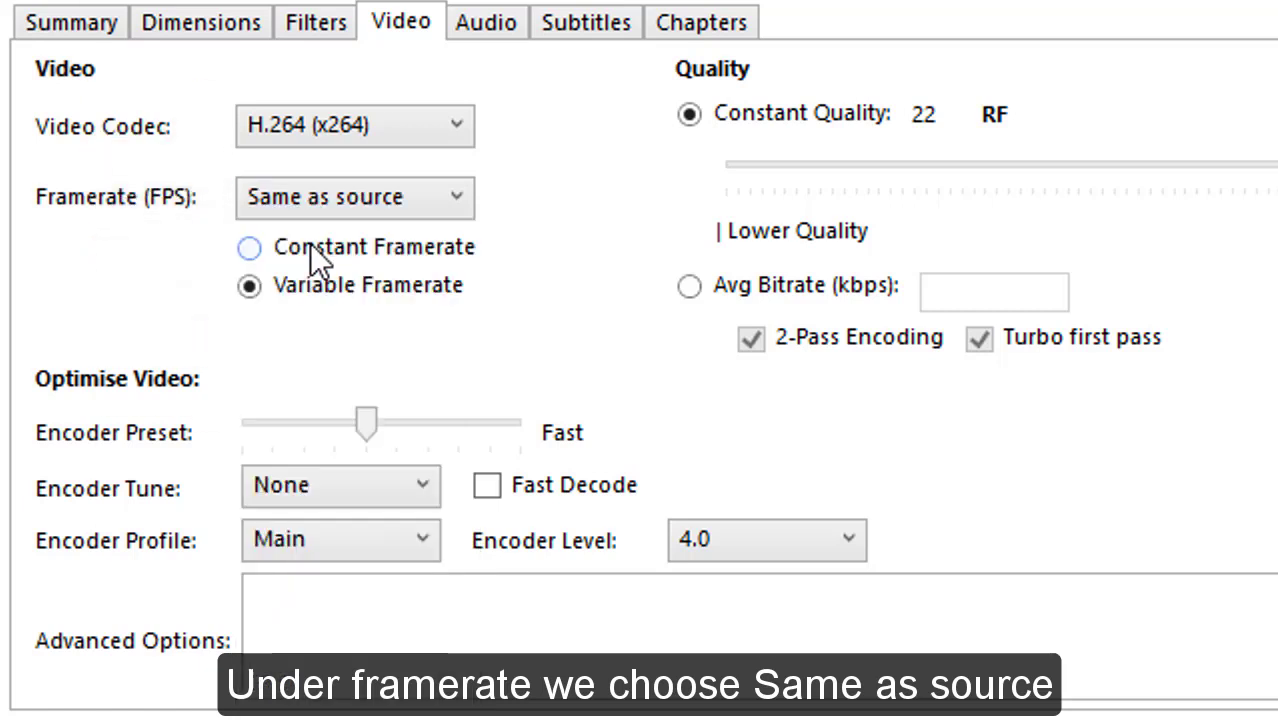
{"action": "left_click", "coordinate": [249, 248]}
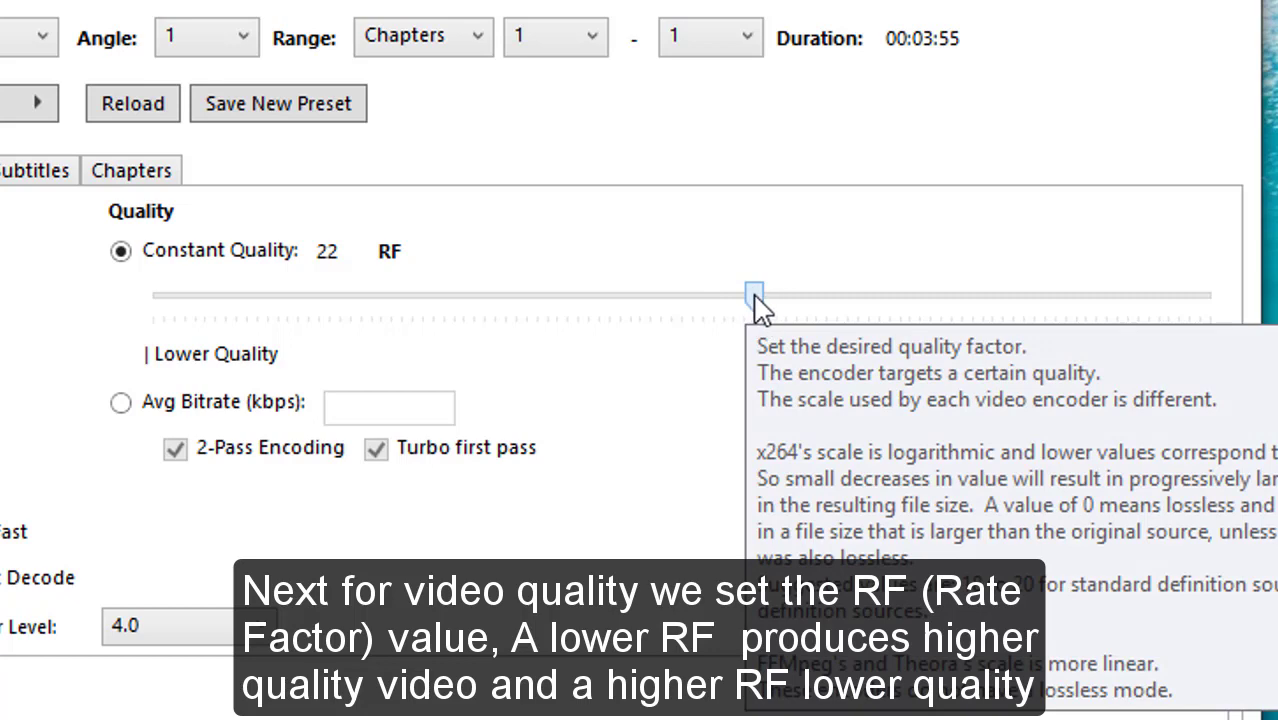
{"action": "left_click_drag", "start_coordinate": [755, 298], "coordinate": [758, 299]}
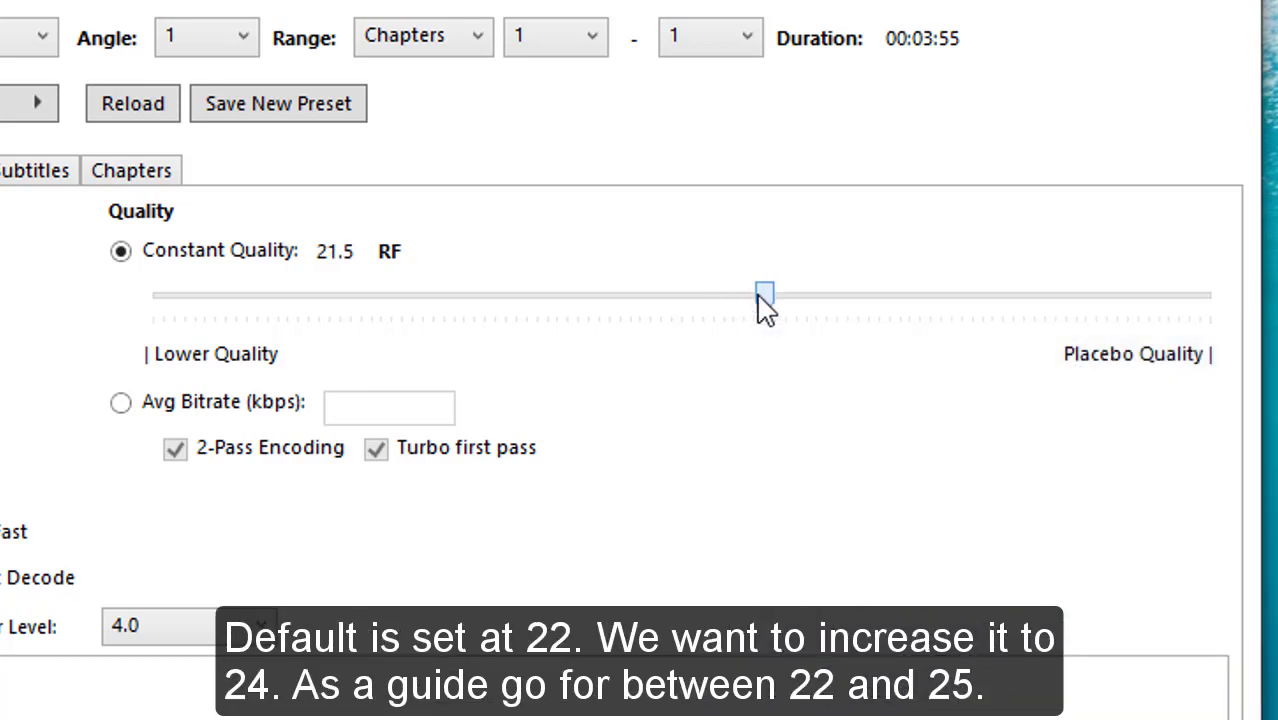
{"action": "left_click_drag", "start_coordinate": [758, 292], "coordinate": [711, 301]}
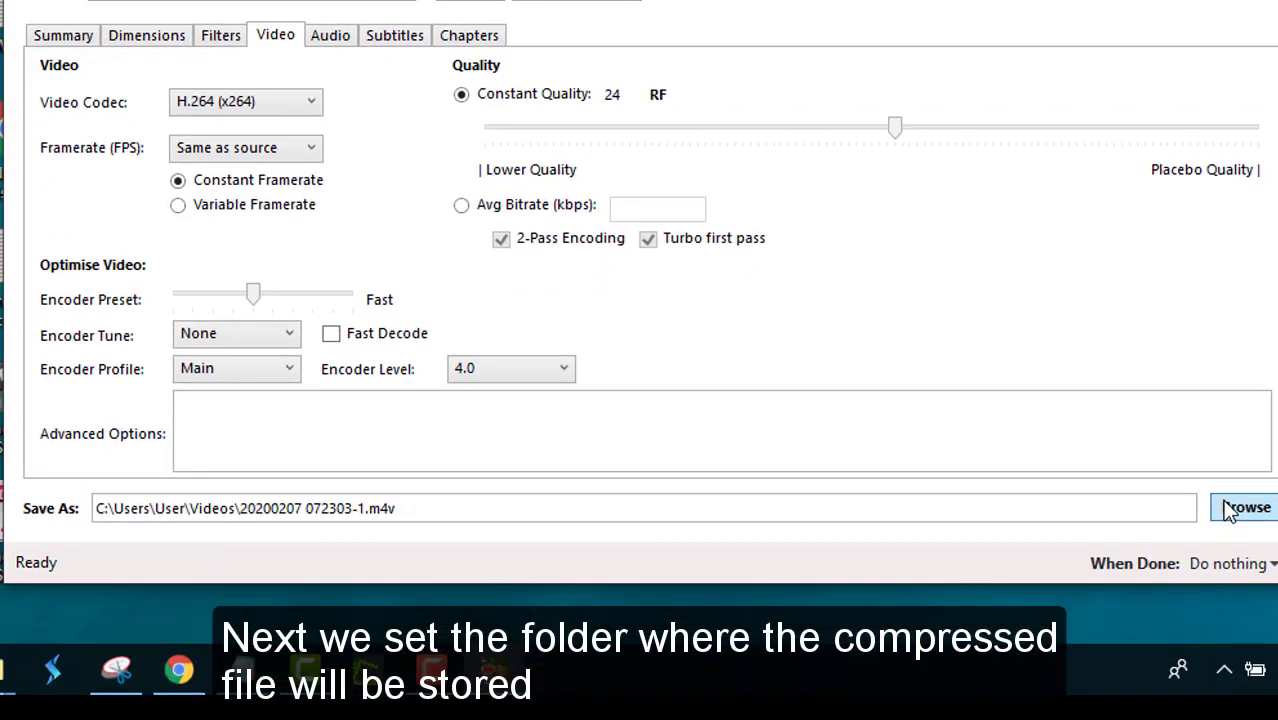
{"action": "left_click", "coordinate": [1240, 508]}
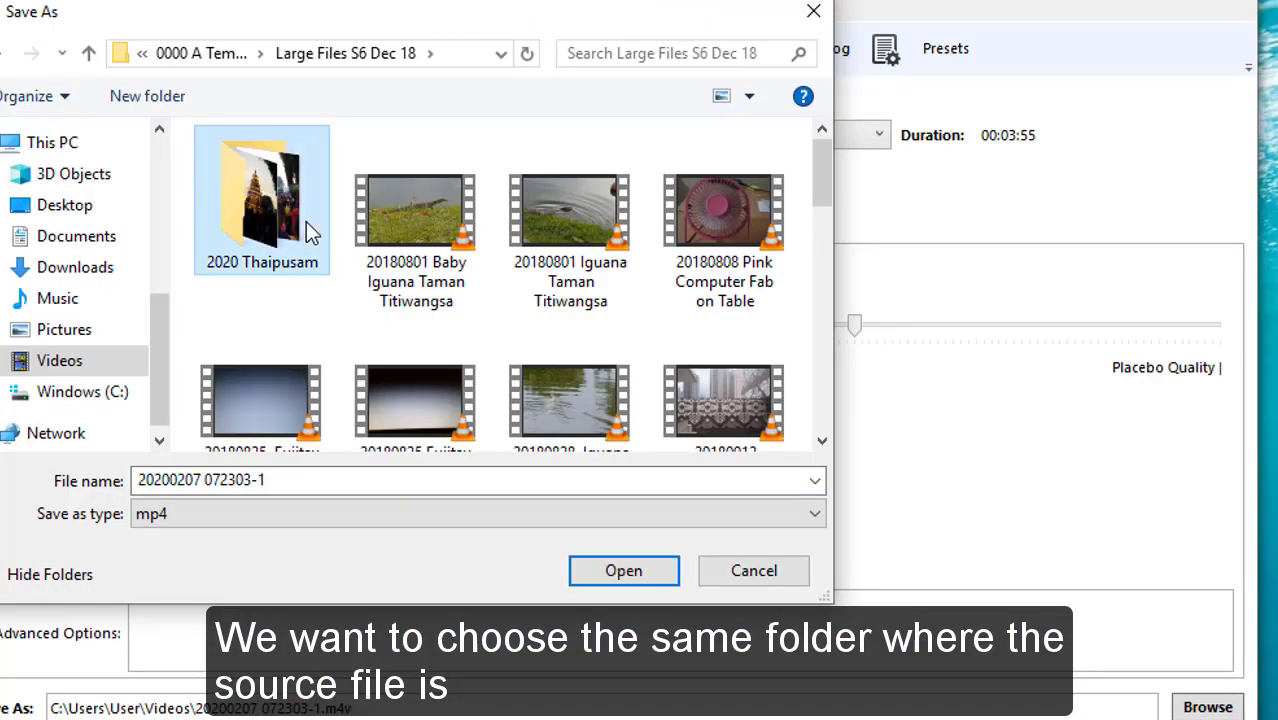
{"action": "double_click", "coordinate": [306, 230]}
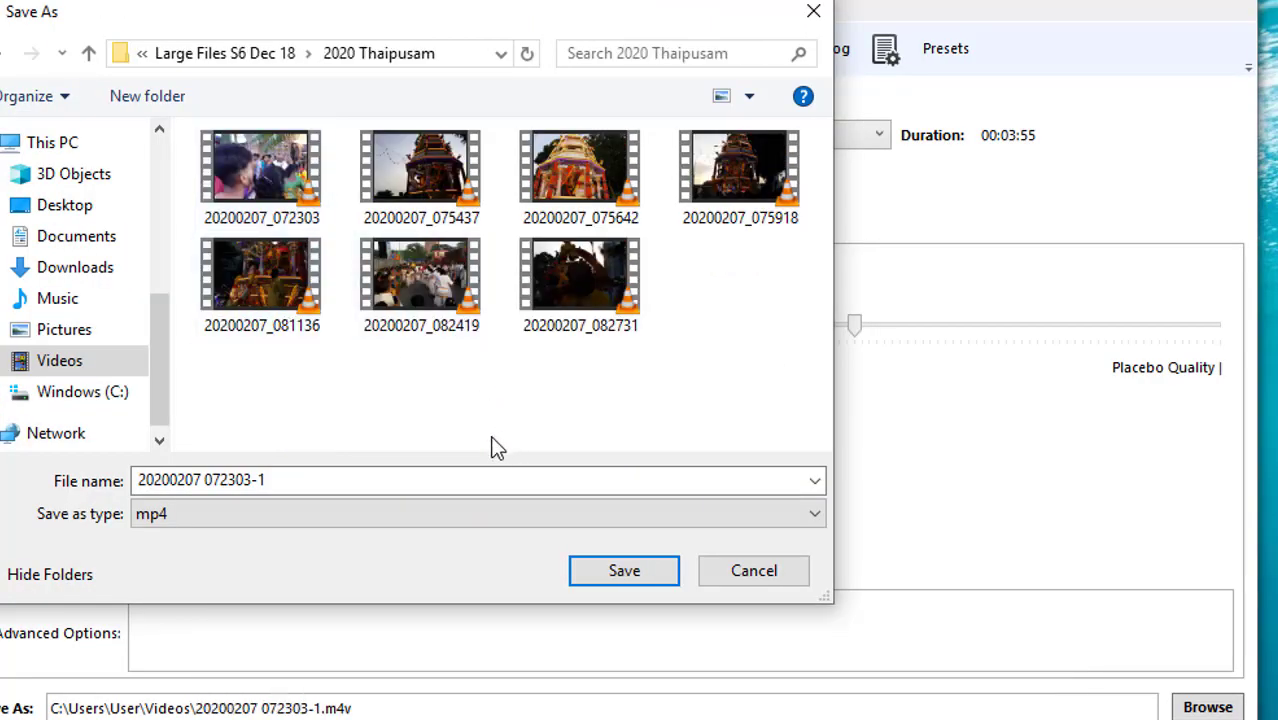
{"action": "left_click", "coordinate": [288, 480]}
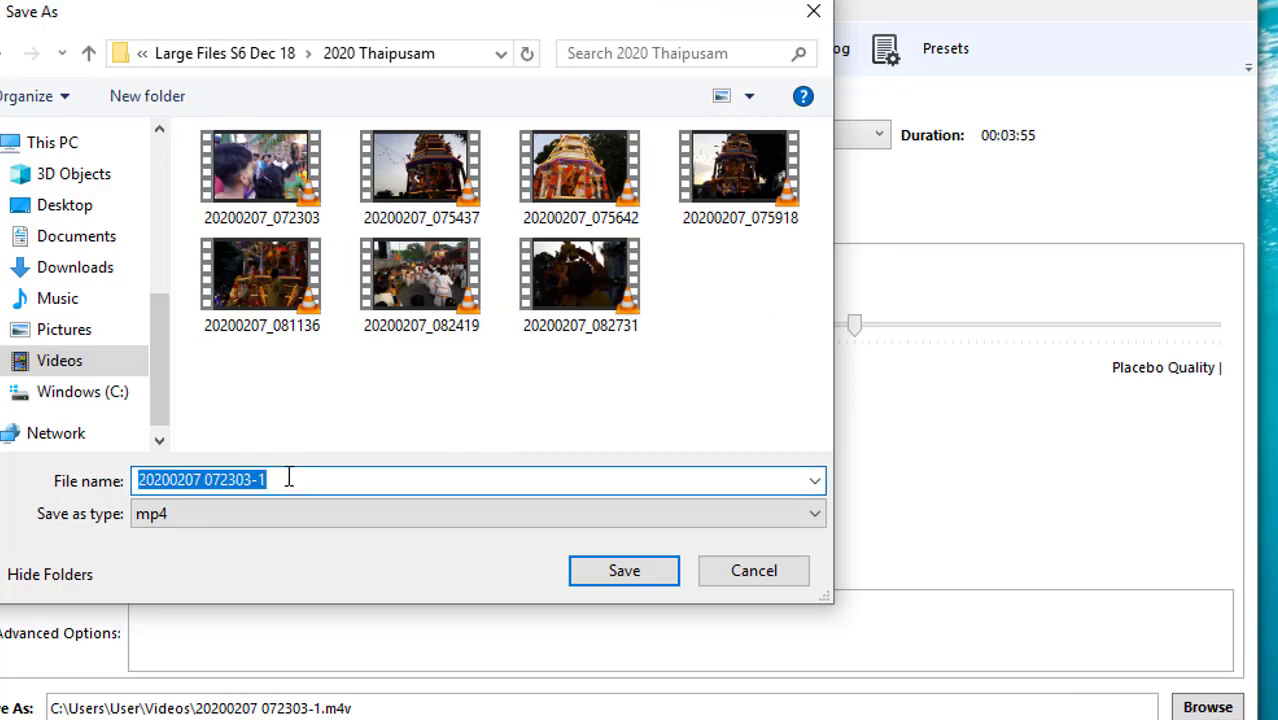
{"action": "left_click", "coordinate": [292, 480]}
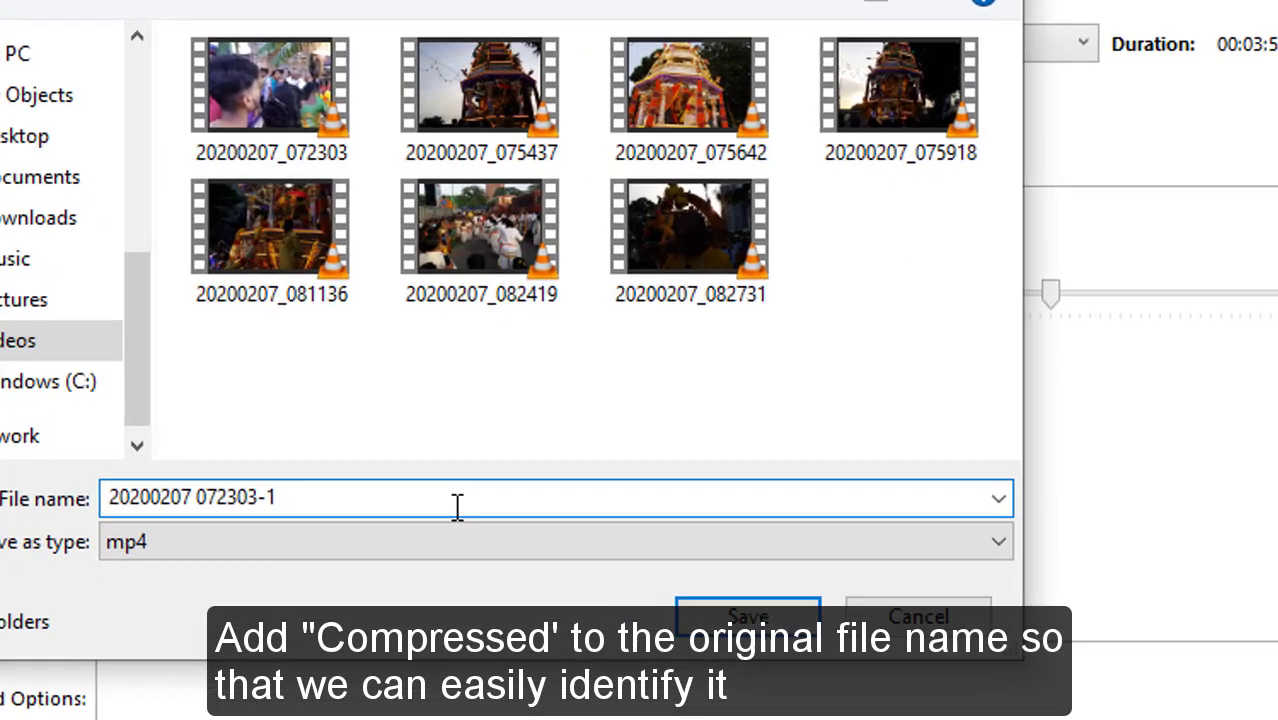
{"action": "type", "text": "C"}
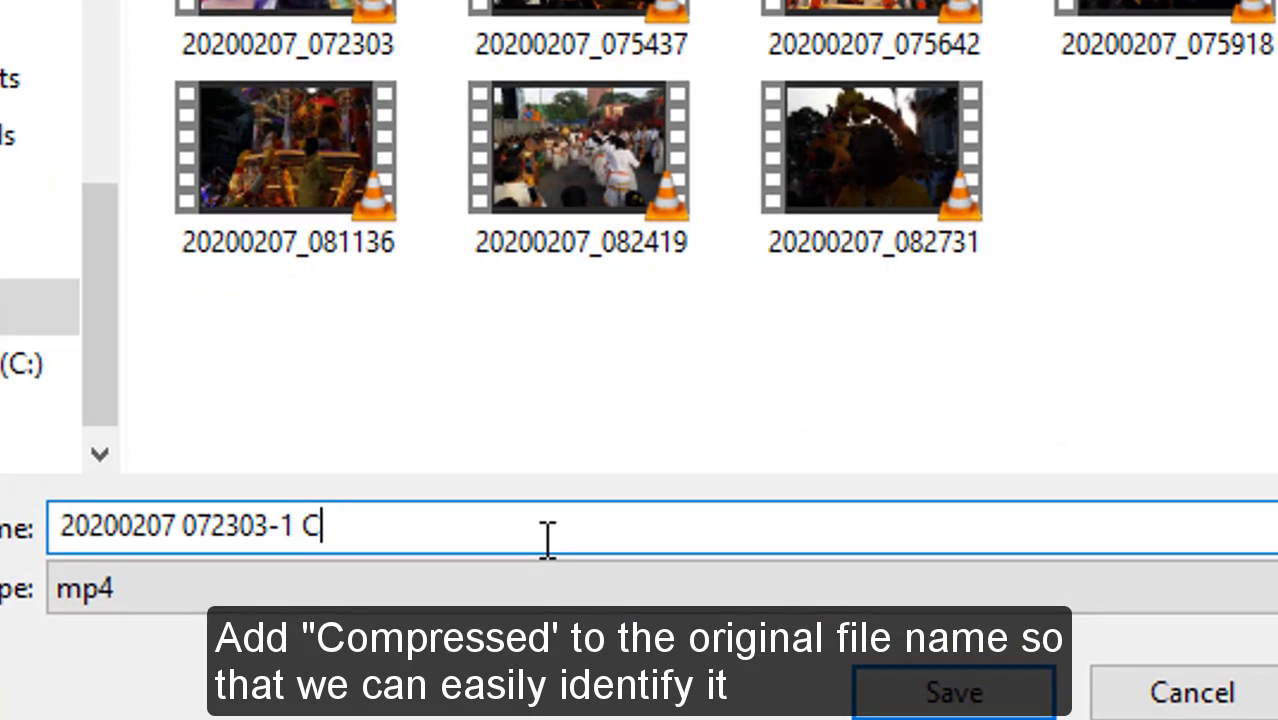
{"action": "type", "text": "ompress"}
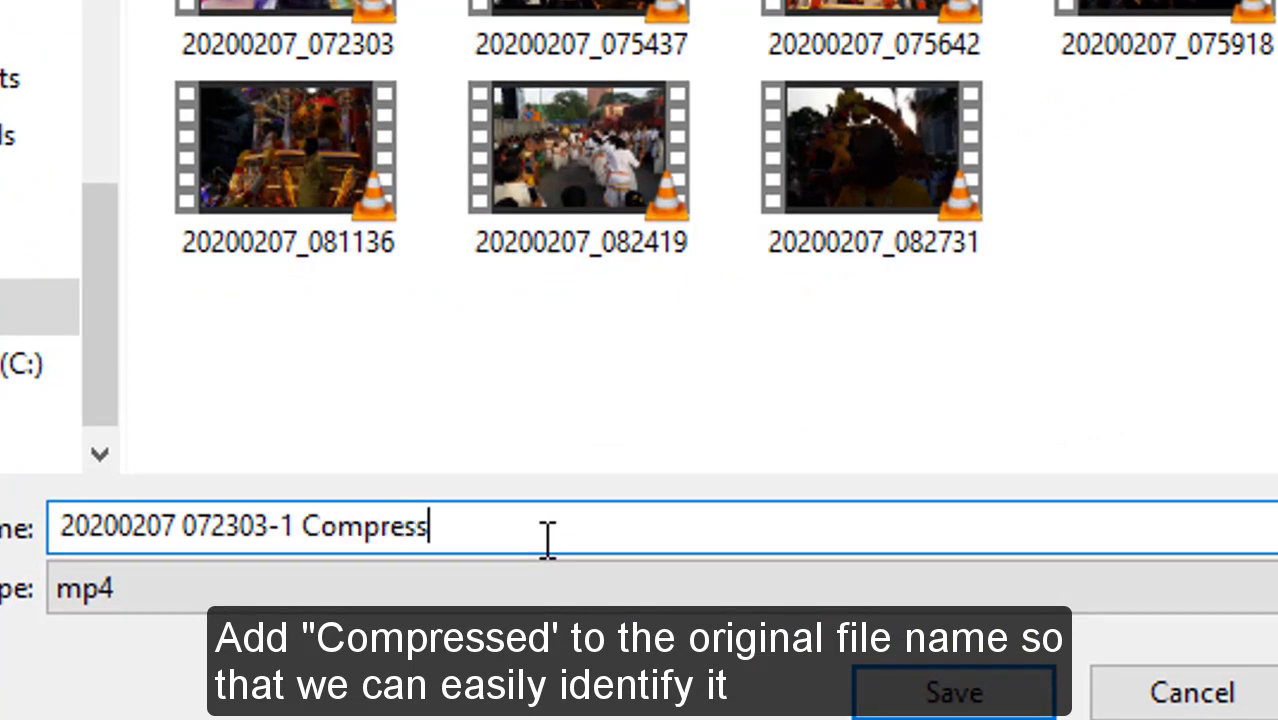
{"action": "type", "text": "ed"}
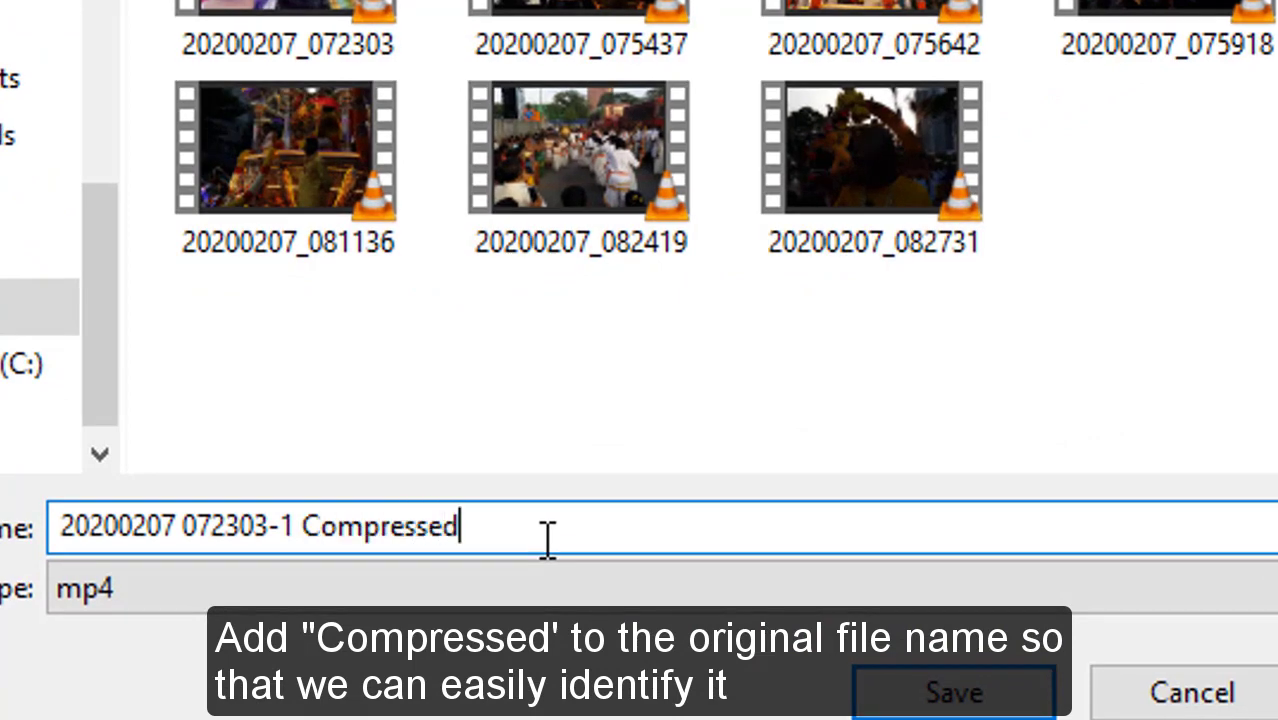
{"action": "left_click", "coordinate": [950, 700]}
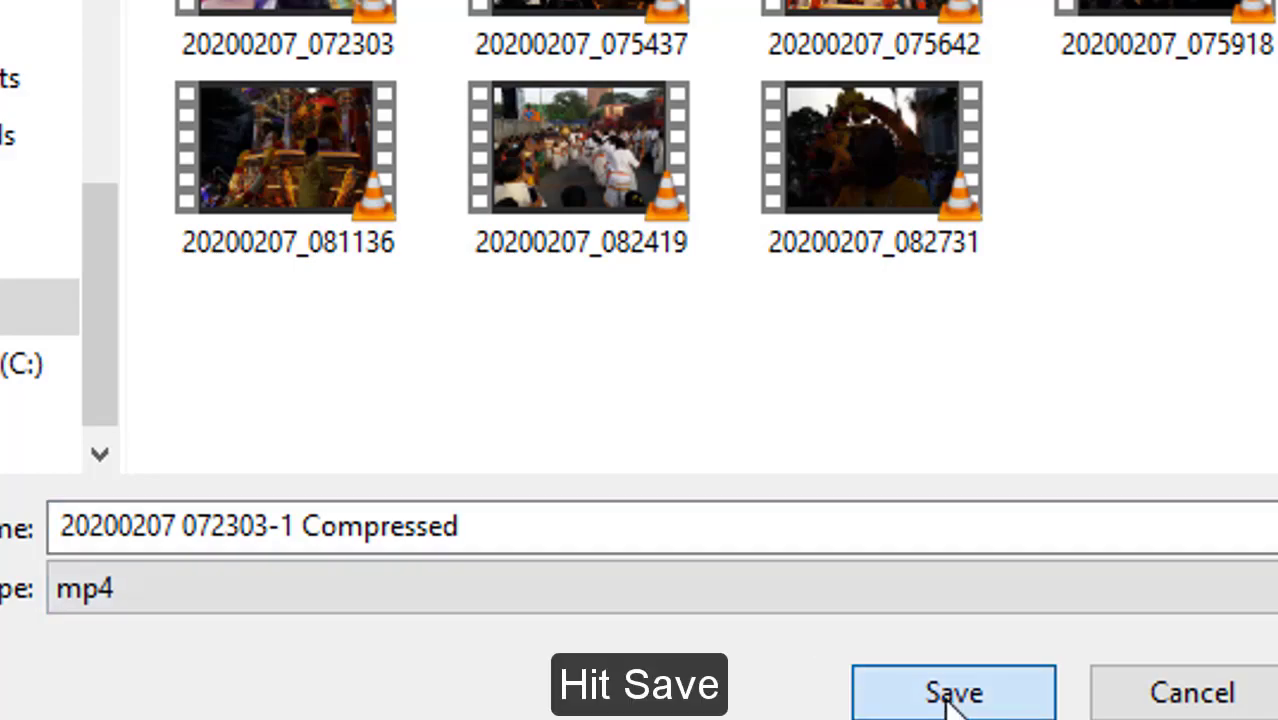
Confirm the compressed file's save location and start encoding the video.
{"action": "left_click", "coordinate": [950, 698]}
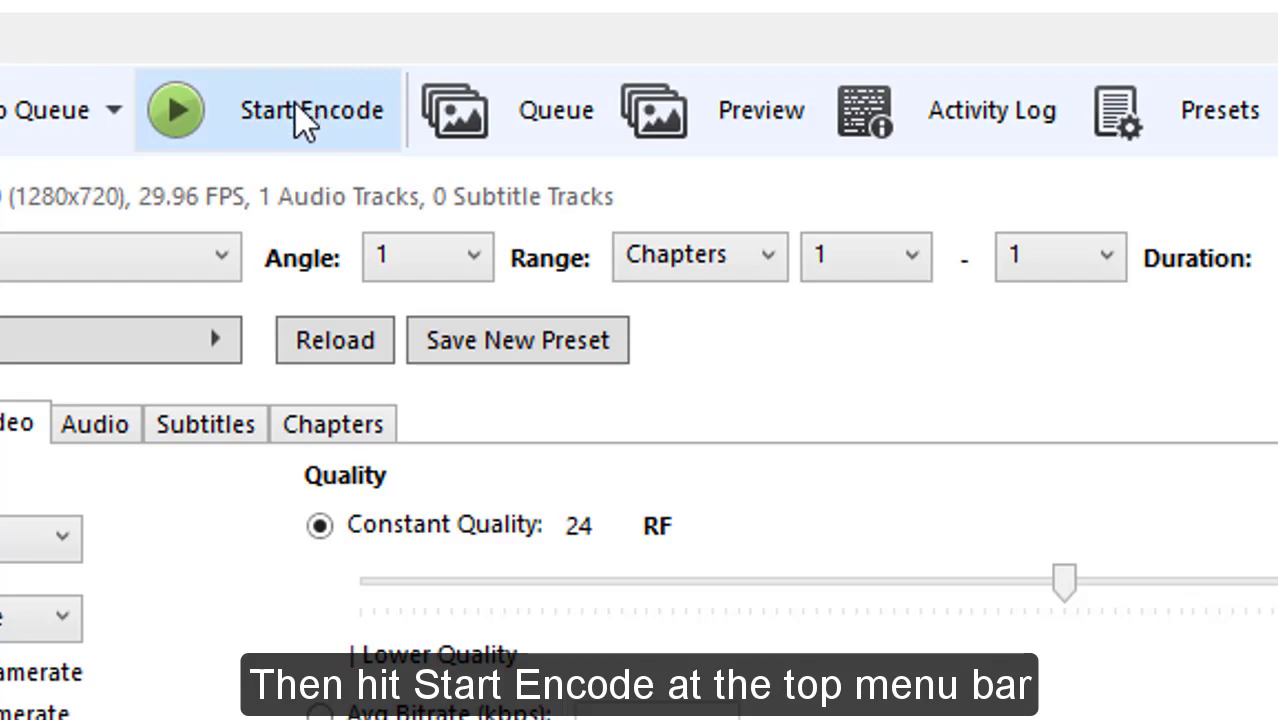
{"action": "left_click", "coordinate": [303, 106]}
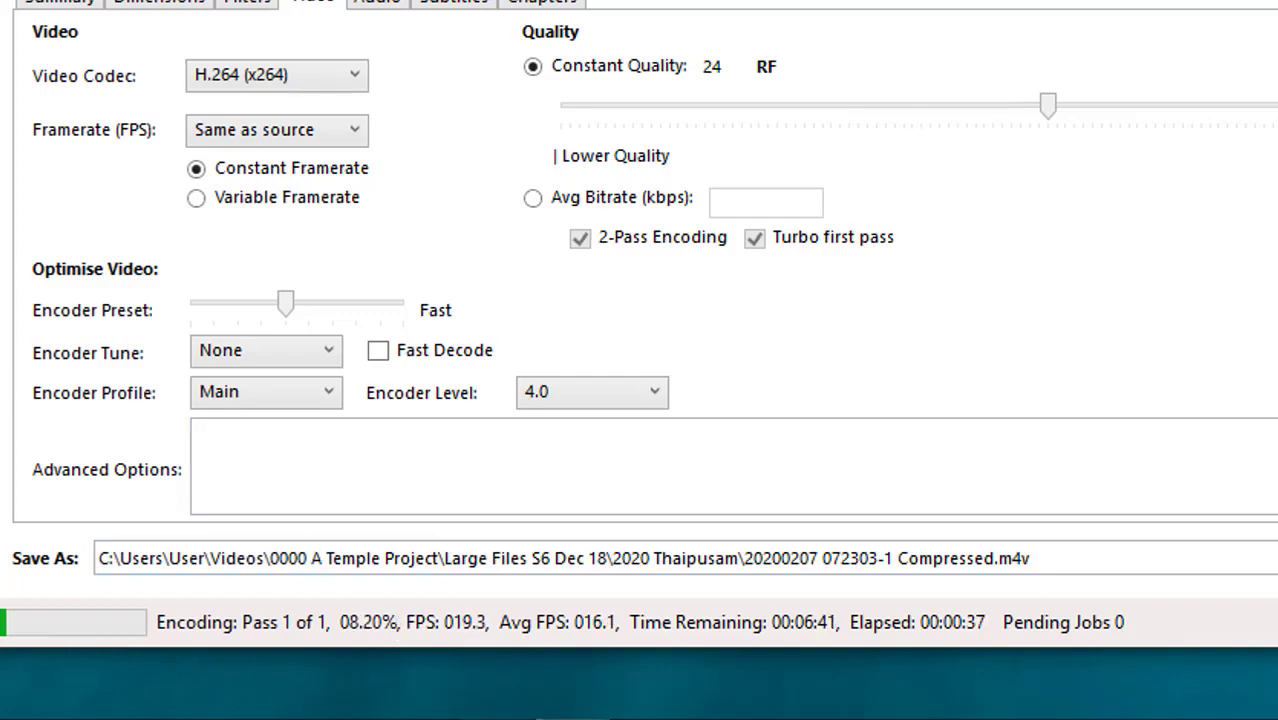
{"action": "left_click", "coordinate": [513, 717]}
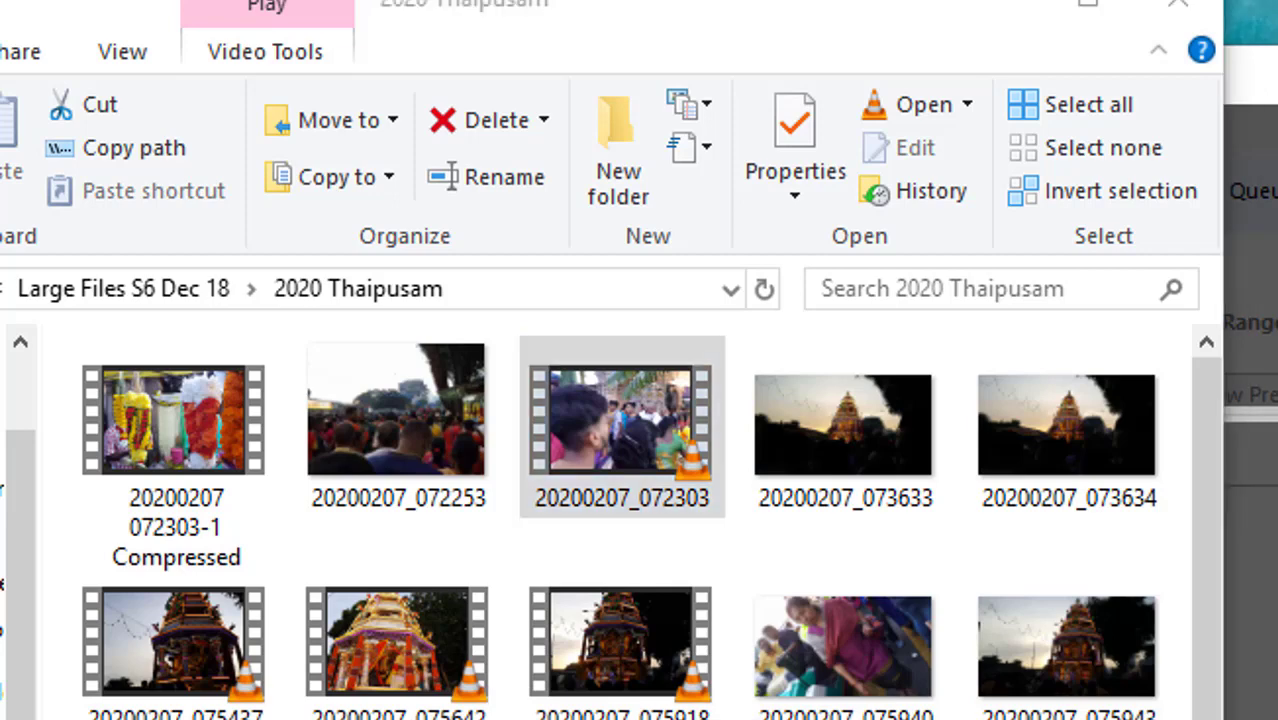
{"action": "left_click", "coordinate": [1086, 8]}
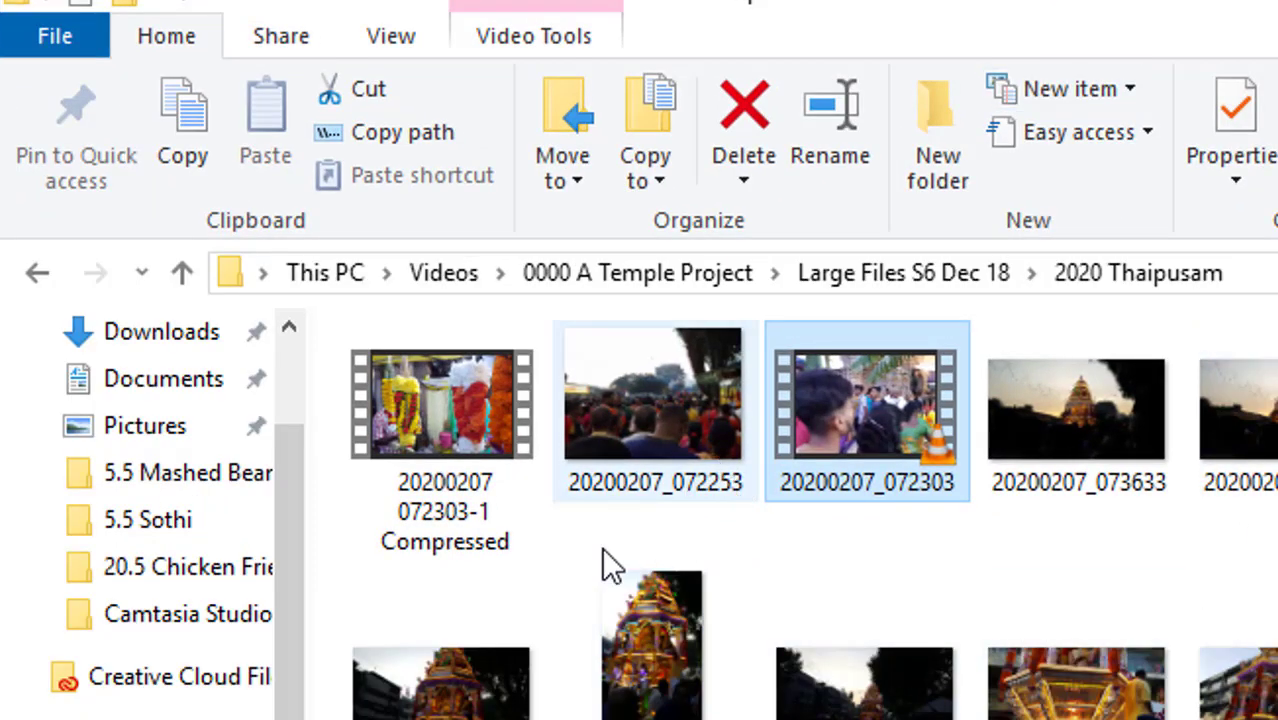
{"action": "mouse_move", "coordinate": [440, 488]}
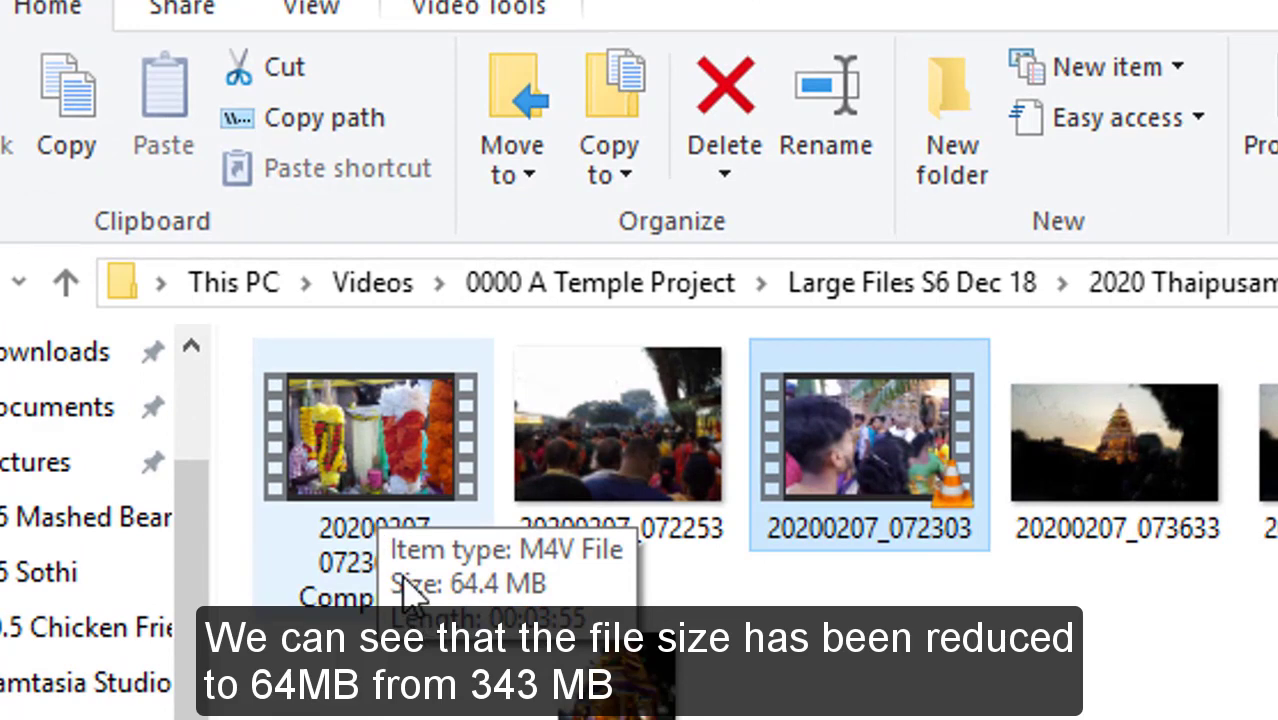
{"action": "mouse_move", "coordinate": [938, 474]}
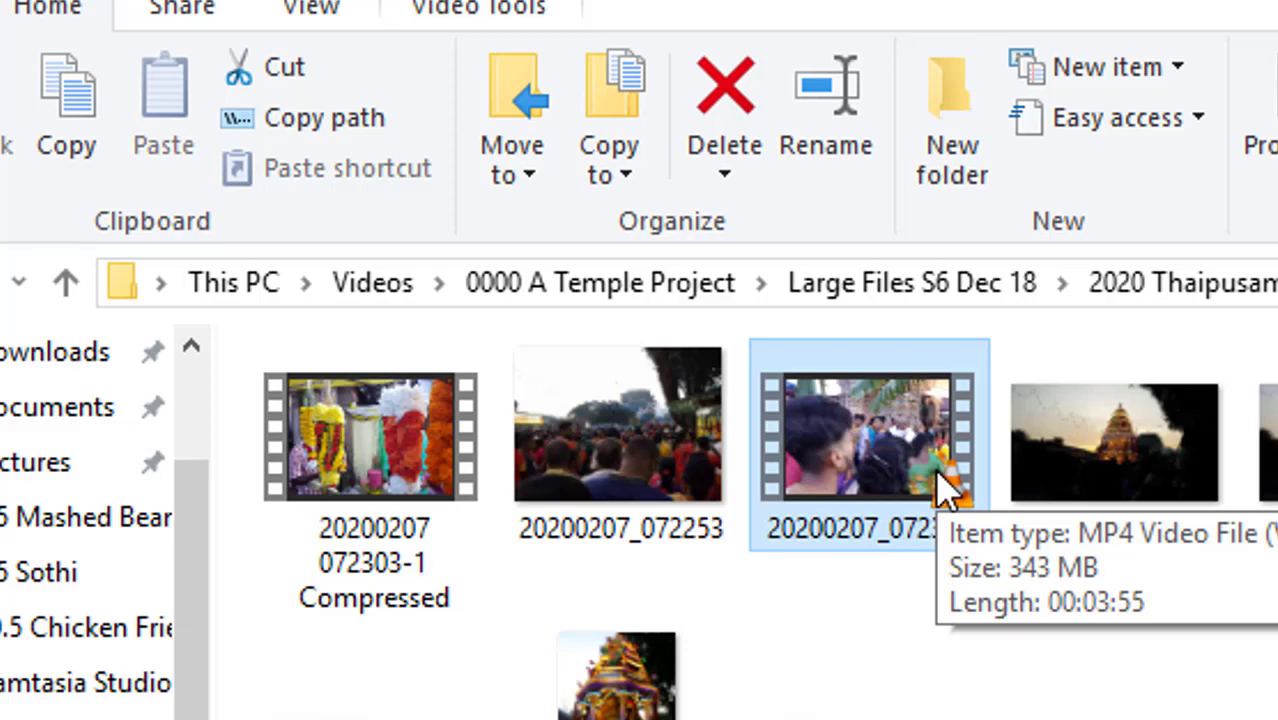
{"action": "mouse_move", "coordinate": [397, 497]}
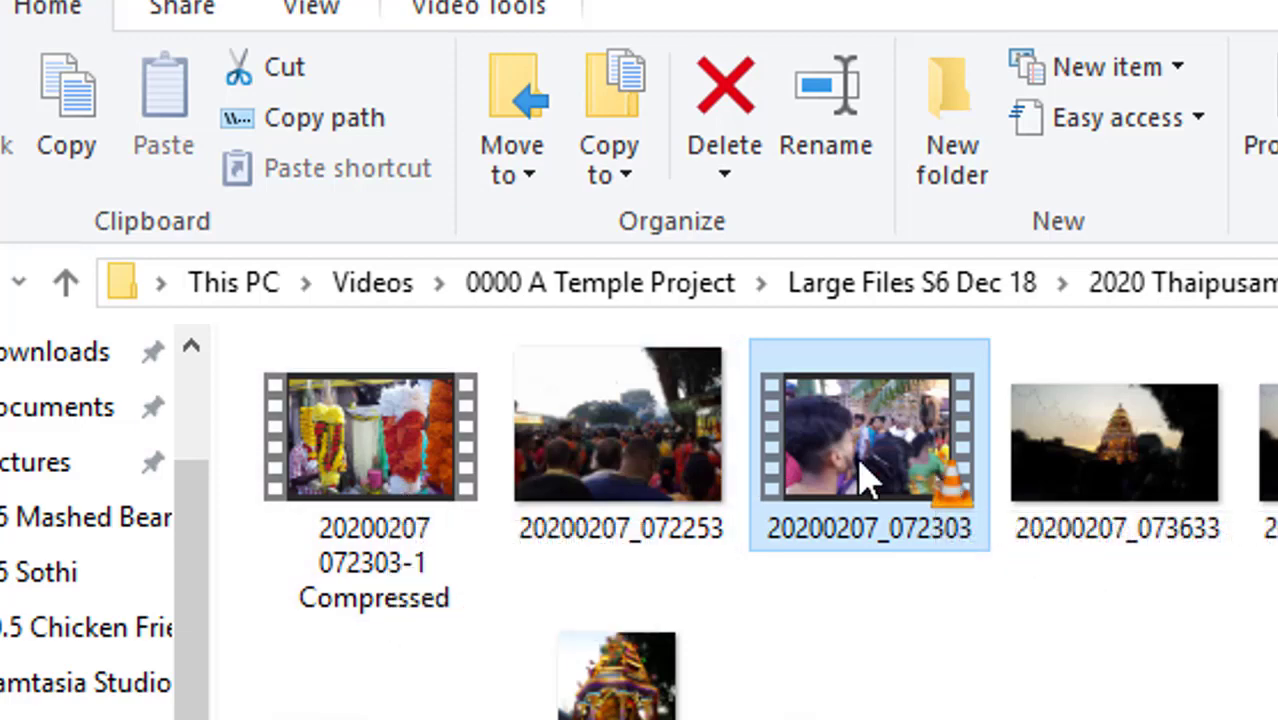
{"action": "left_click", "coordinate": [383, 480]}
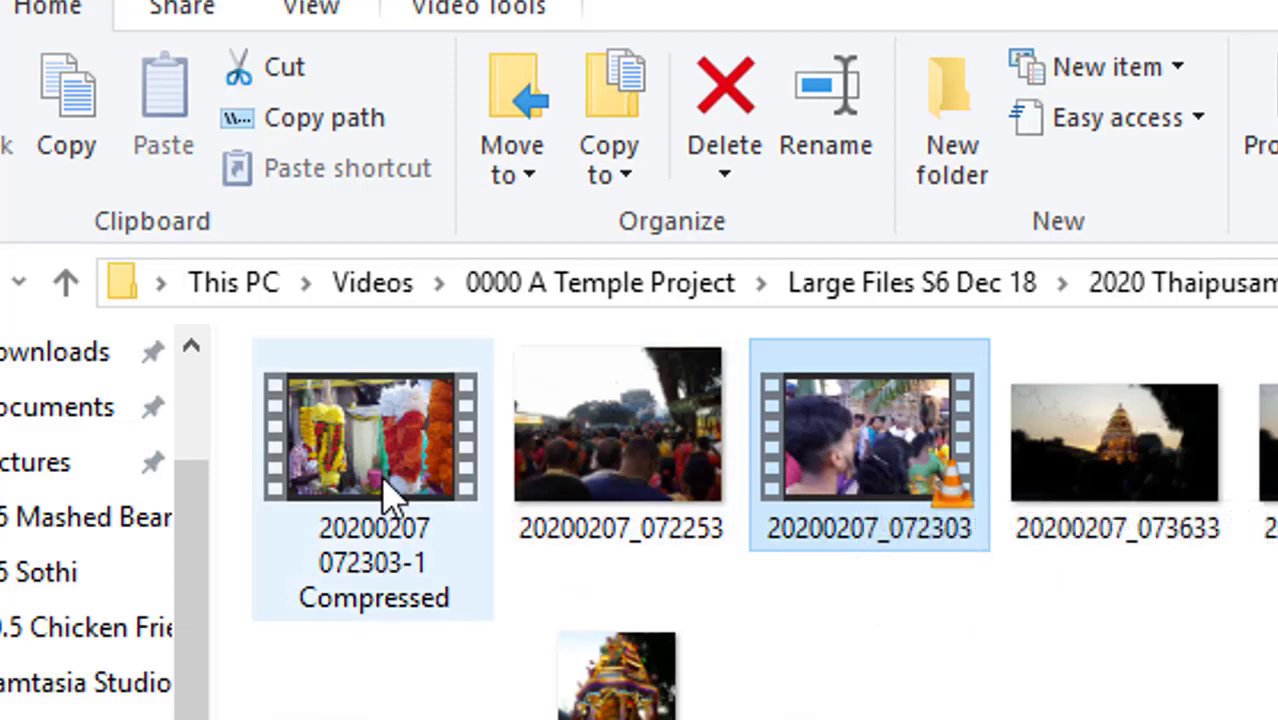
{"action": "right_click", "coordinate": [381, 475]}
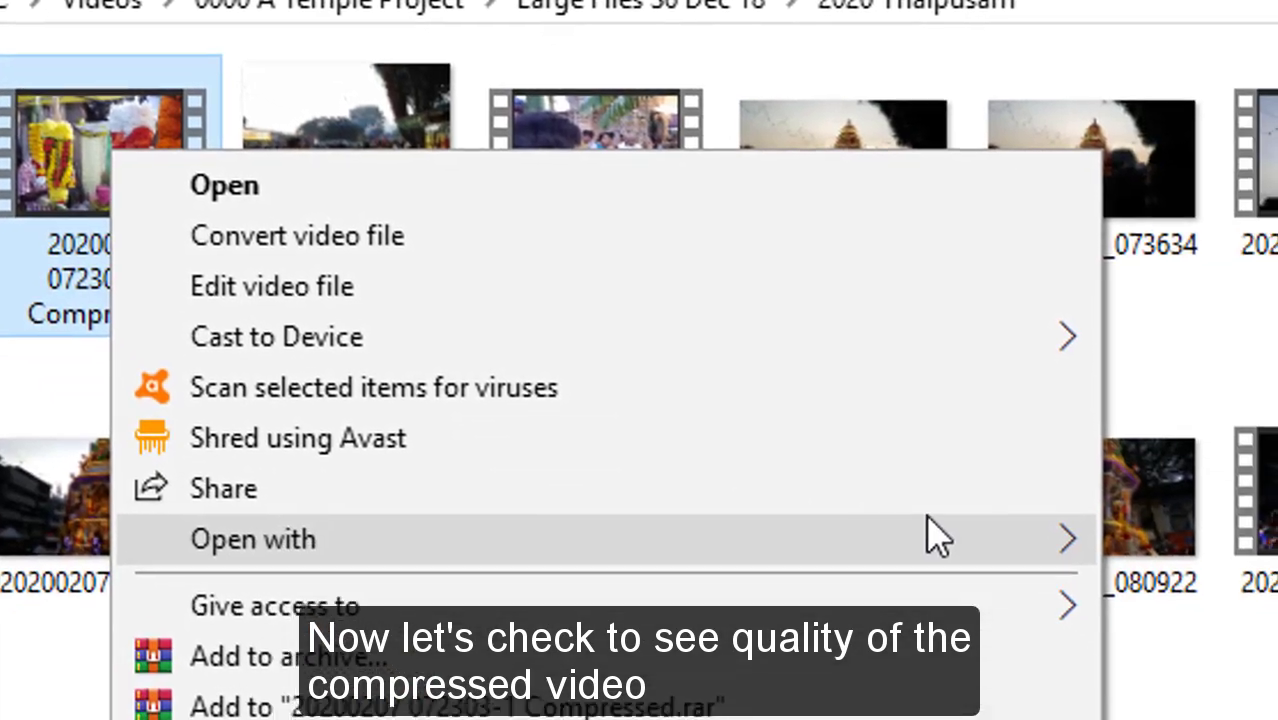
{"action": "mouse_move", "coordinate": [1078, 540]}
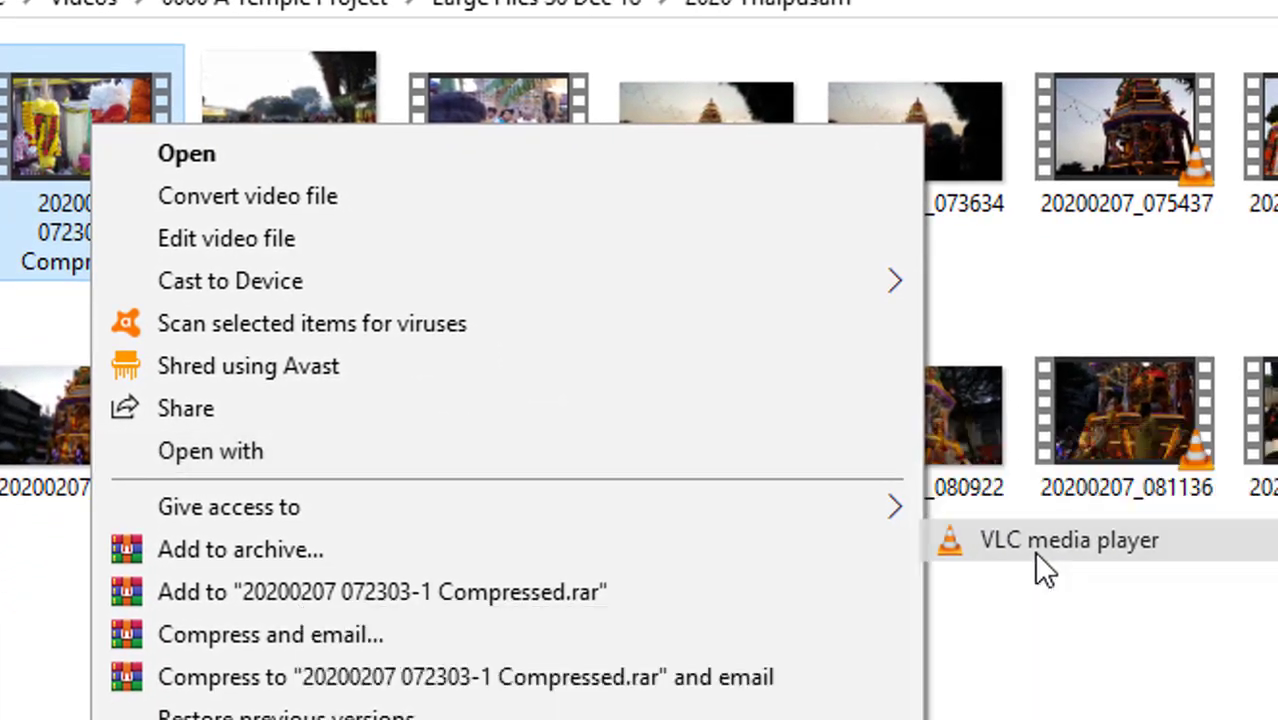
{"action": "left_click", "coordinate": [1115, 578]}
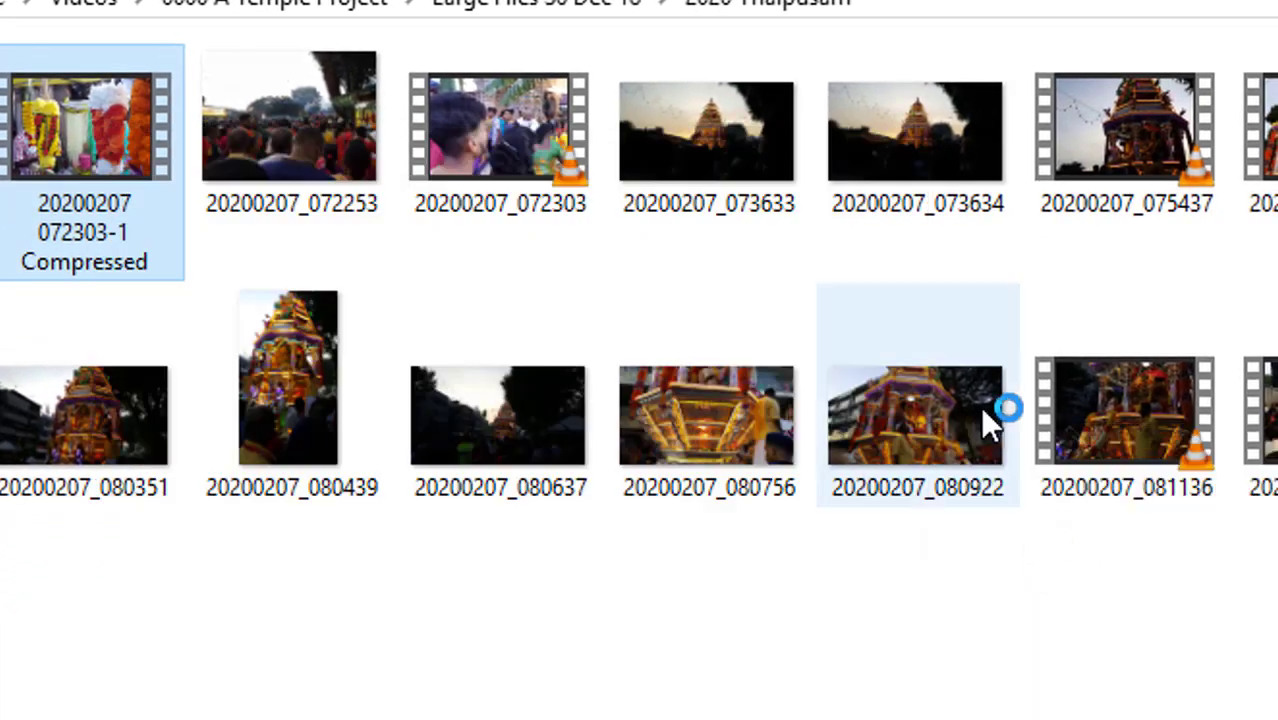